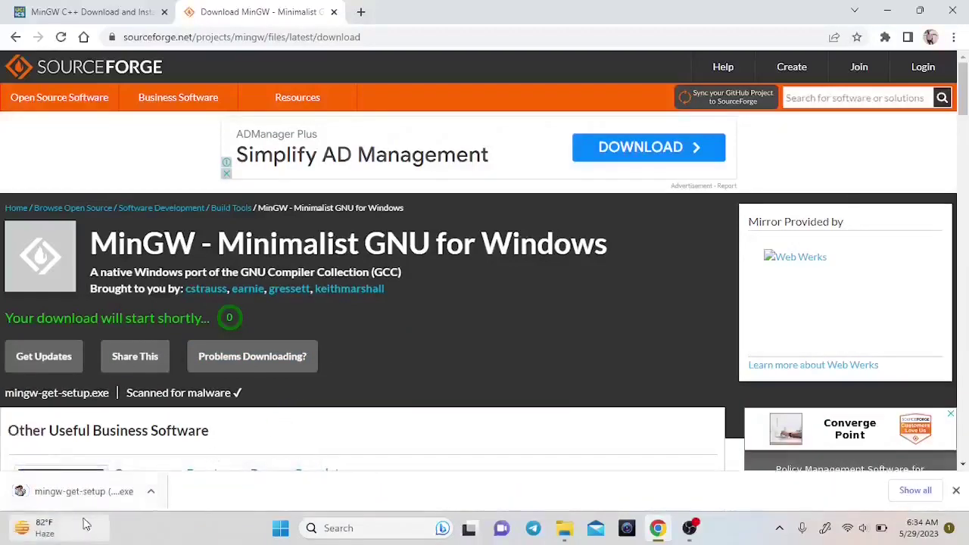
- Review the MinGW C++ Download and Installation handout for the installer, package selection and apply-changes instructions
mouse_move(68, 515)
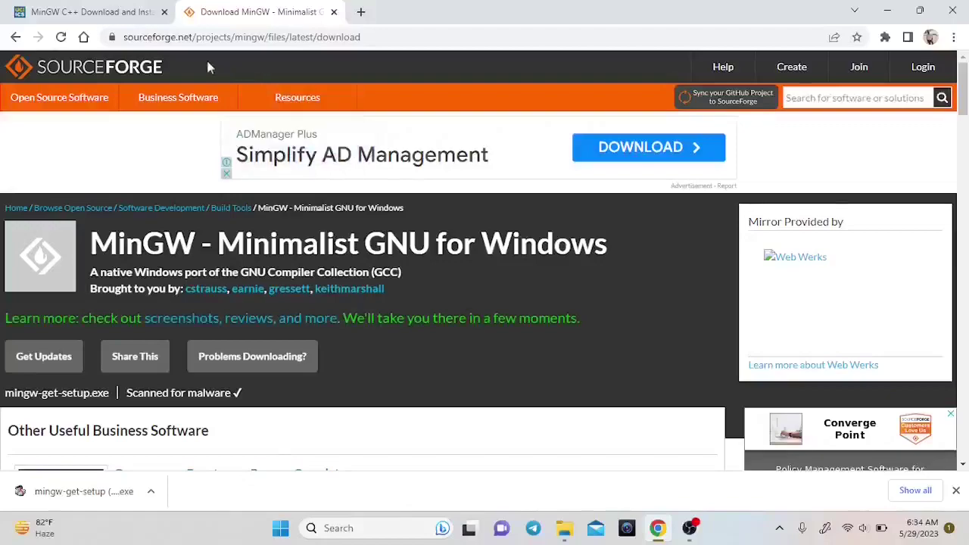
left_click(131, 17)
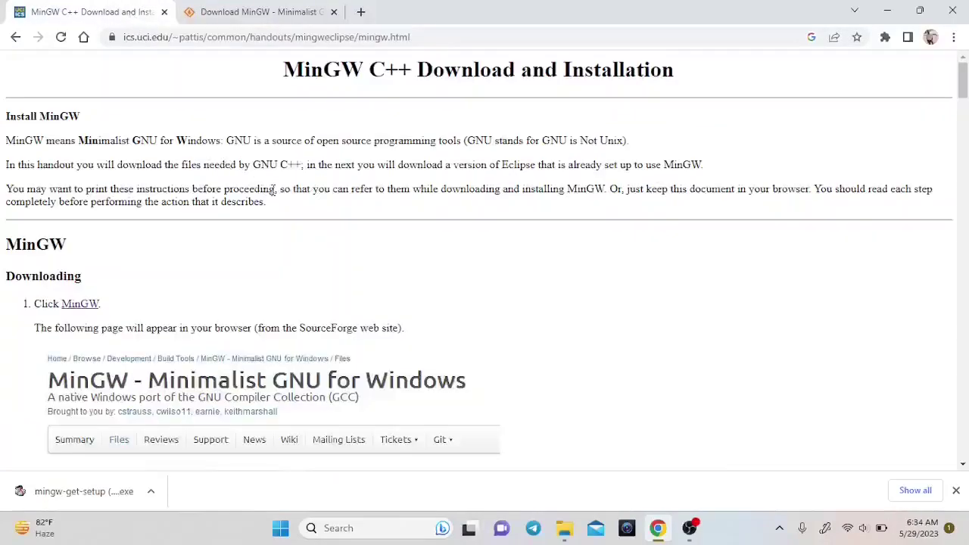
scroll(273, 189, "down", 8)
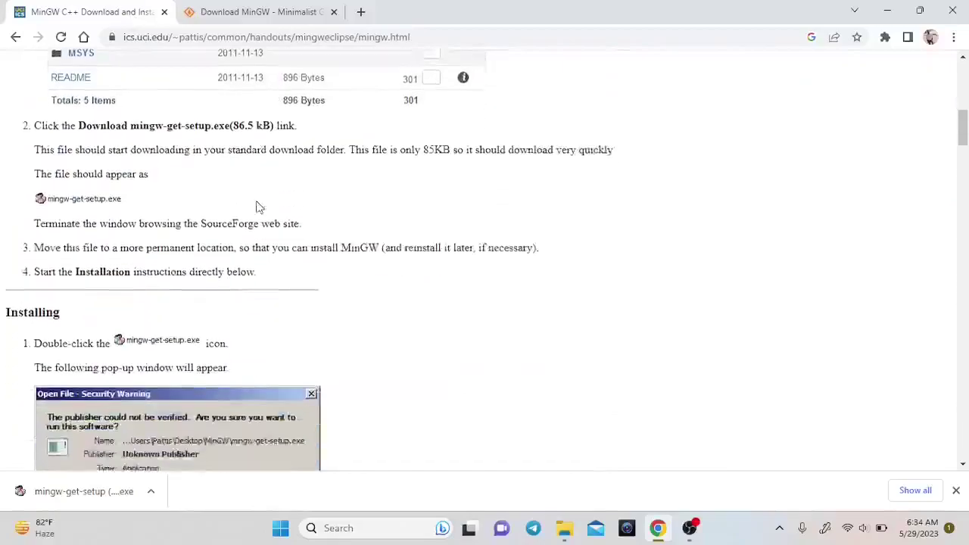
scroll(255, 206, "down", 6)
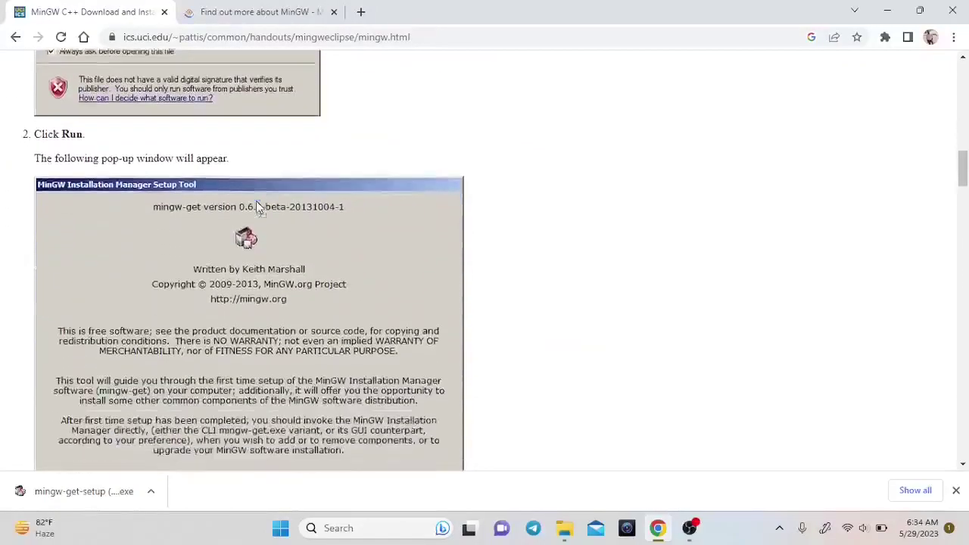
scroll(256, 206, "down", 12)
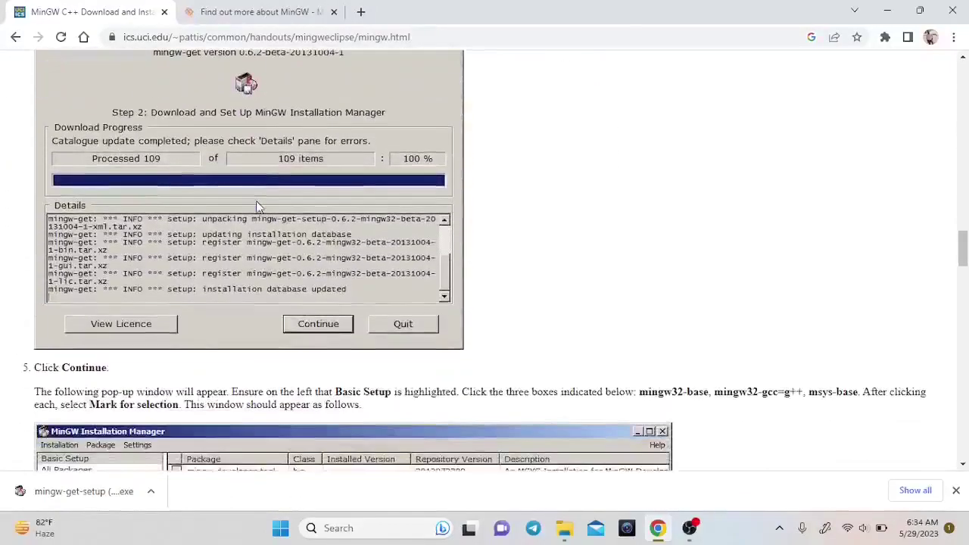
scroll(256, 206, "down", 10)
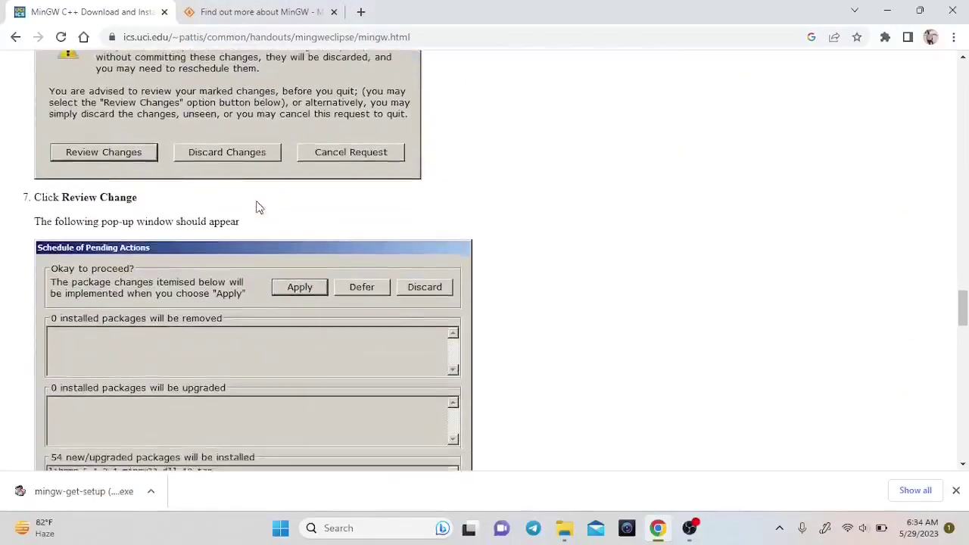
scroll(256, 206, "down", 6)
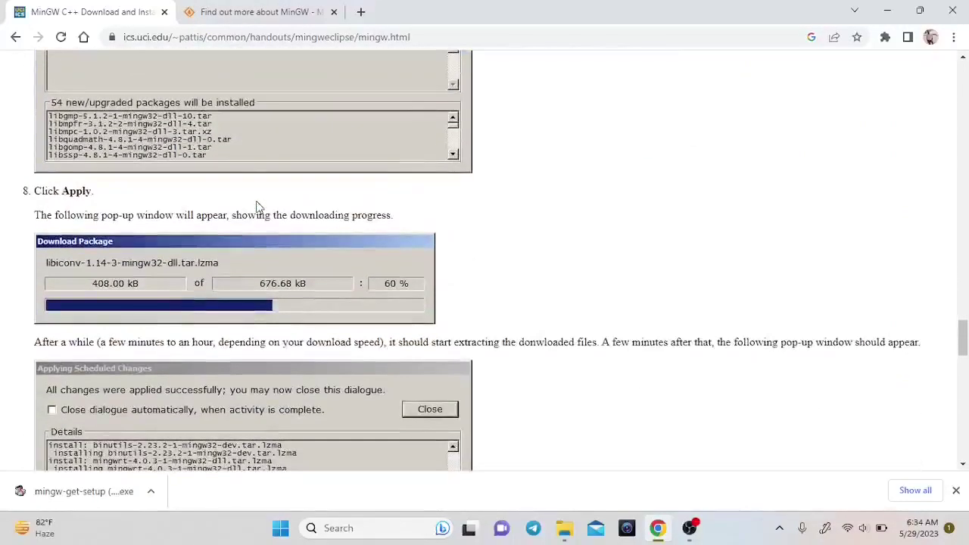
scroll(256, 206, "down", 2)
scroll(256, 206, "up", 12)
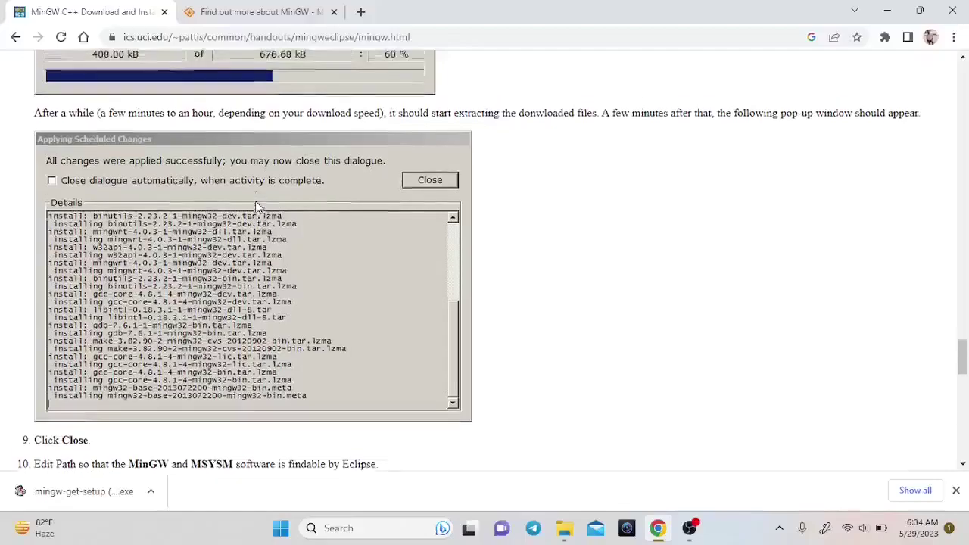
scroll(256, 206, "up", 20)
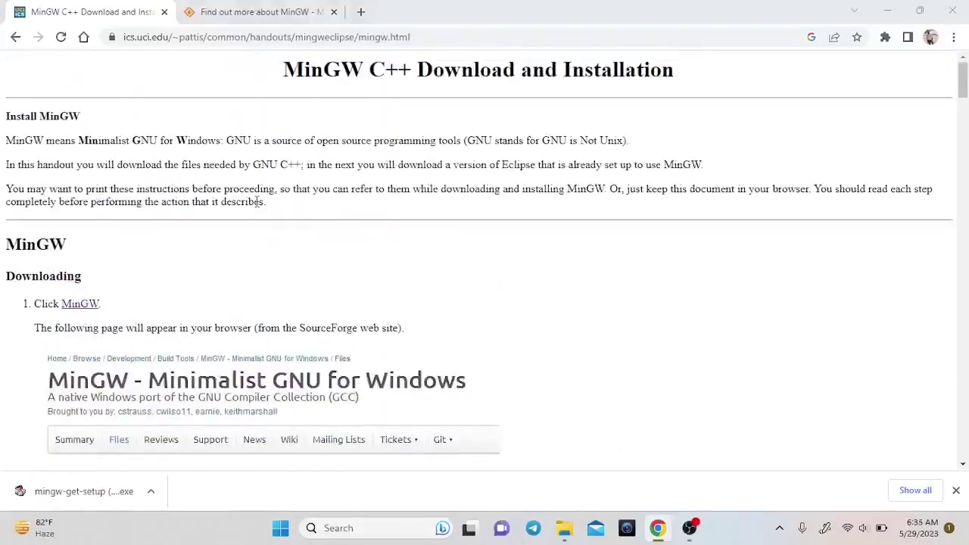
- Run mingw-get-setup from the Test folder in File Explorer and install the MinGW Installation Manager in C:\MinGW with the default options
key("alt+Tab")
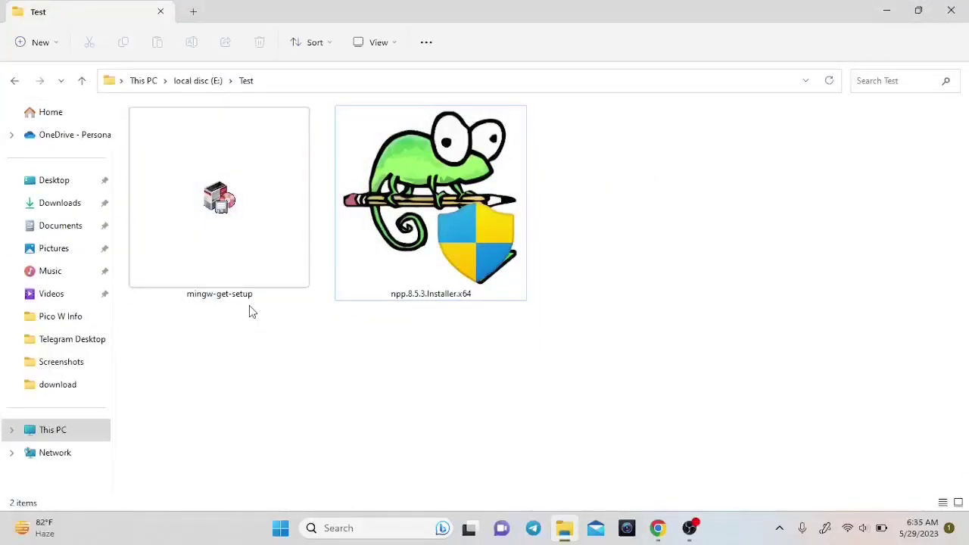
mouse_move(395, 287)
double_click(240, 241)
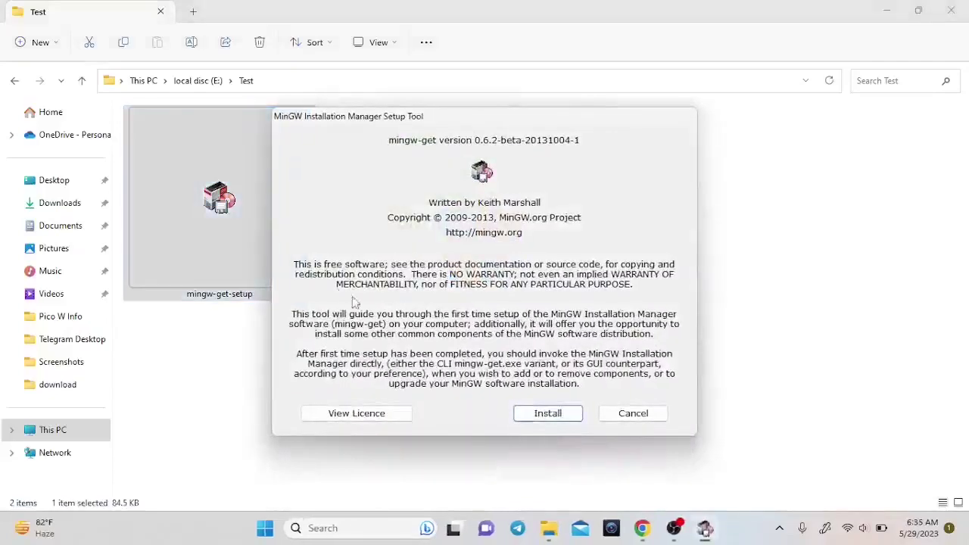
left_click(547, 416)
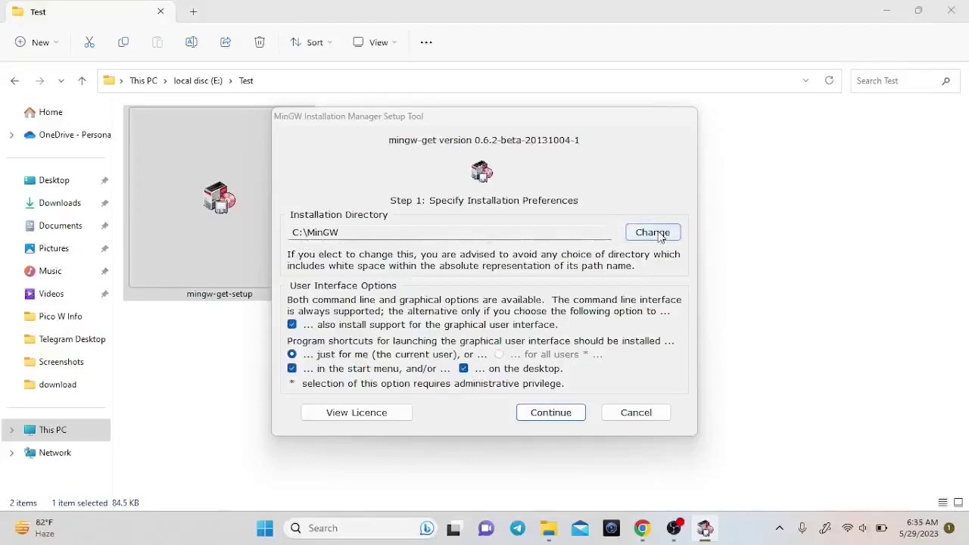
left_click(544, 419)
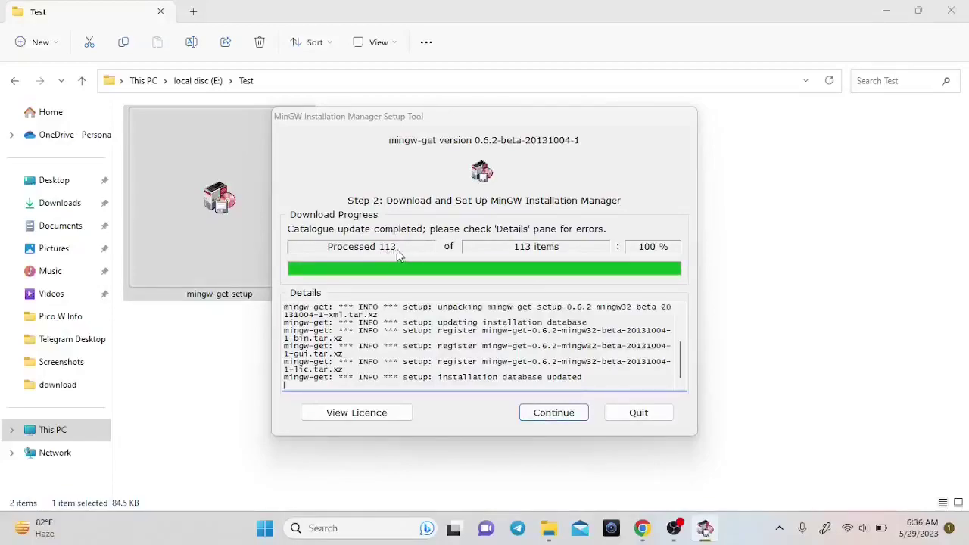
left_click(545, 414)
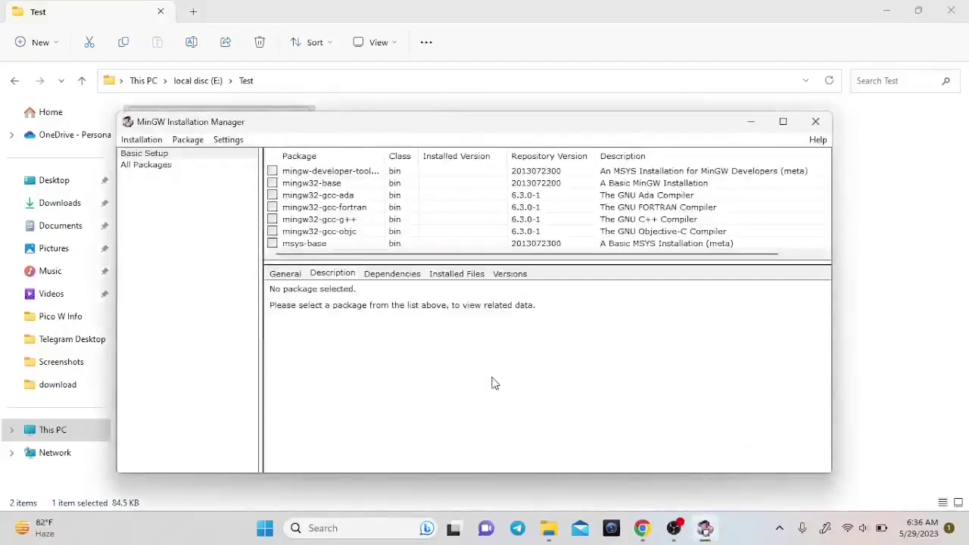
- Mark the mingw32-base, mingw32-gcc-g++ and msys-base packages for installation
left_click_drag(441, 127, 470, 117)
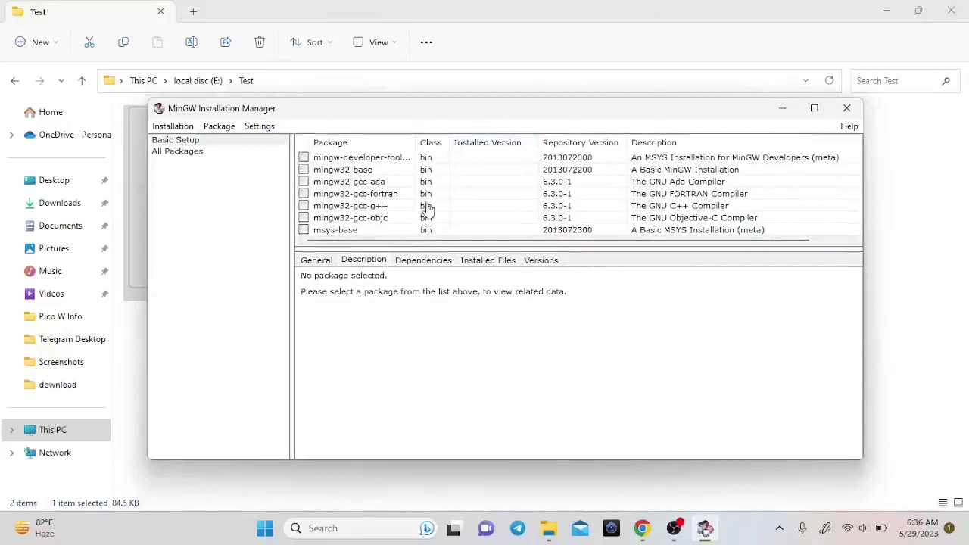
left_click(304, 170)
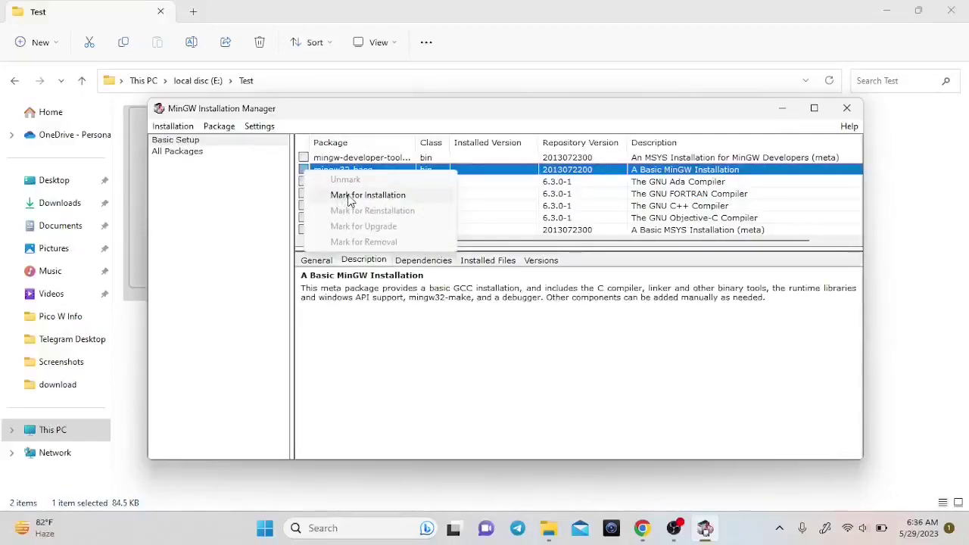
left_click(351, 197)
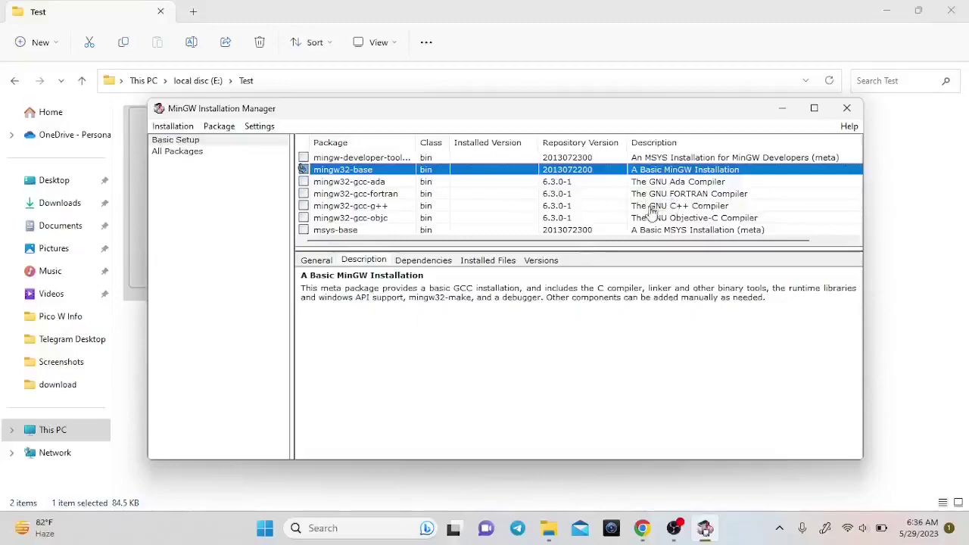
left_click(303, 206)
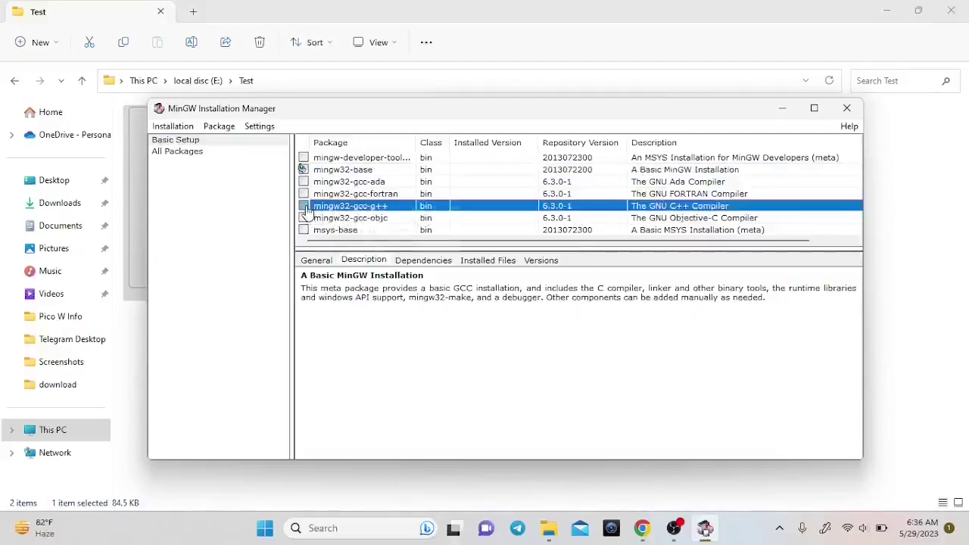
left_click(369, 230)
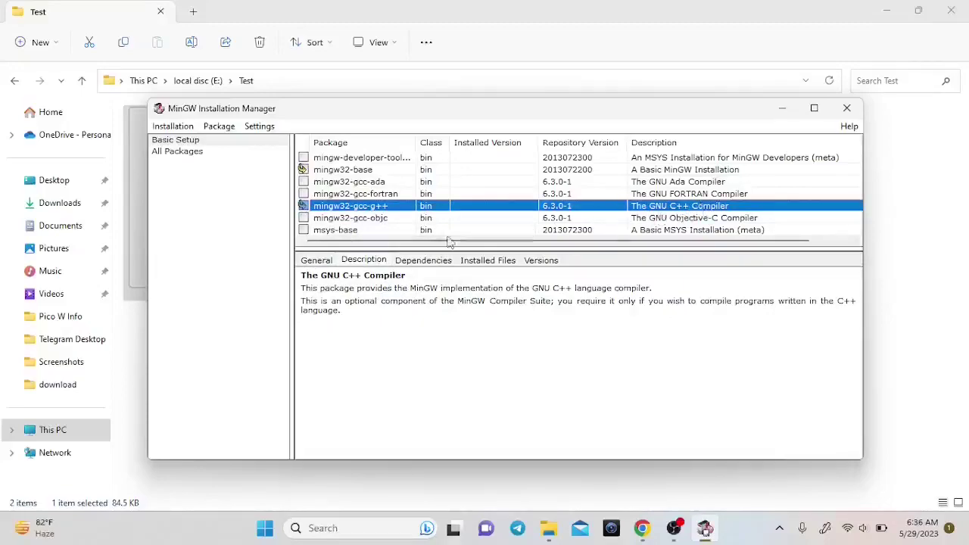
left_click(304, 230)
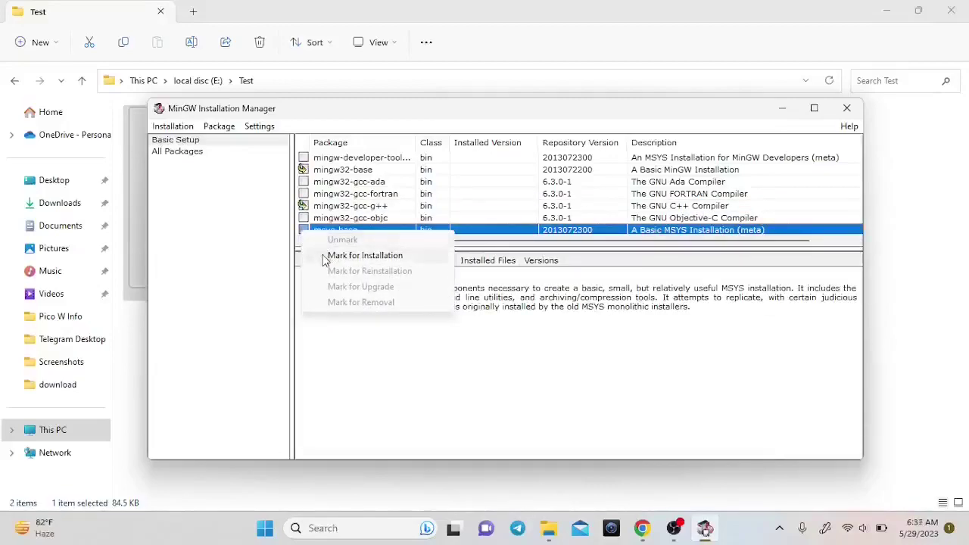
left_click(325, 256)
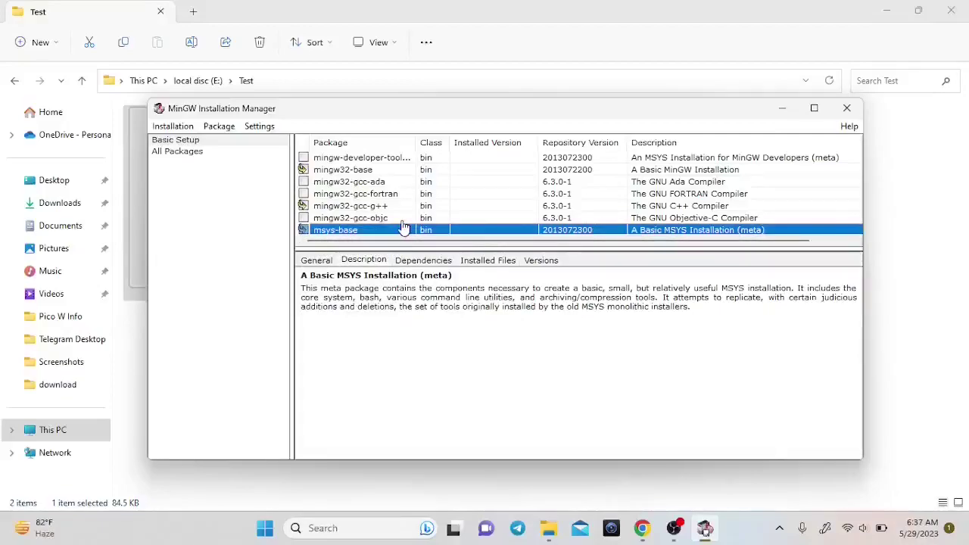
- Request a catalogue update, review the pending package changes and apply them to install the marked packages
left_click(174, 126)
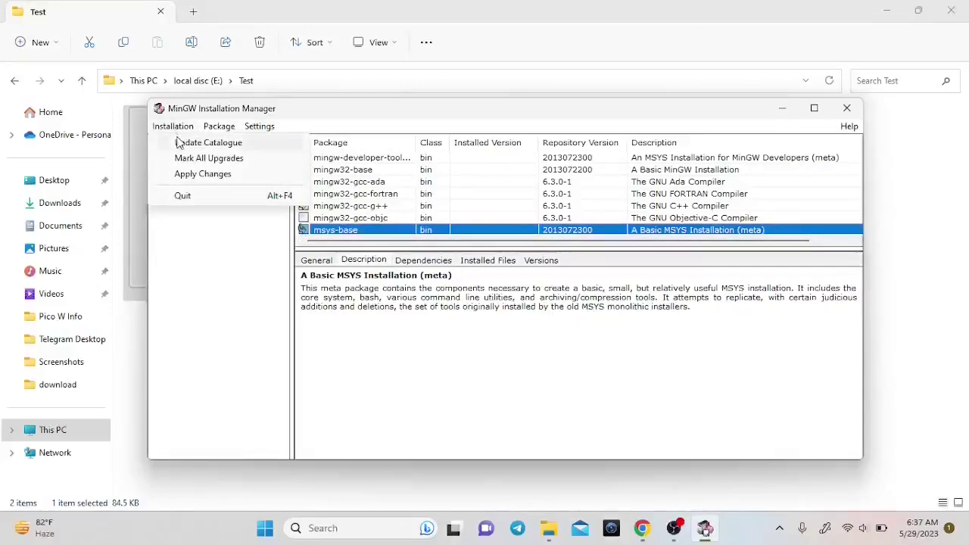
left_click(182, 143)
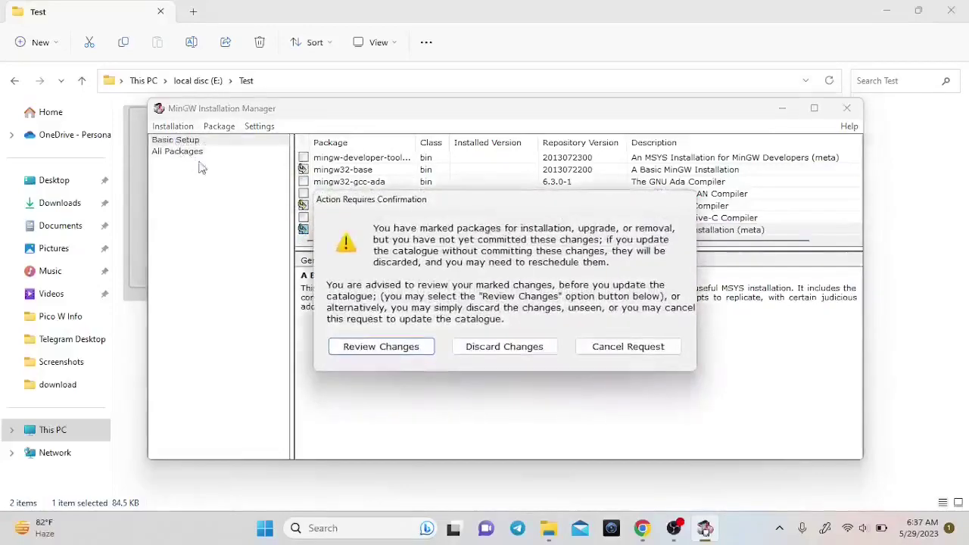
left_click(383, 347)
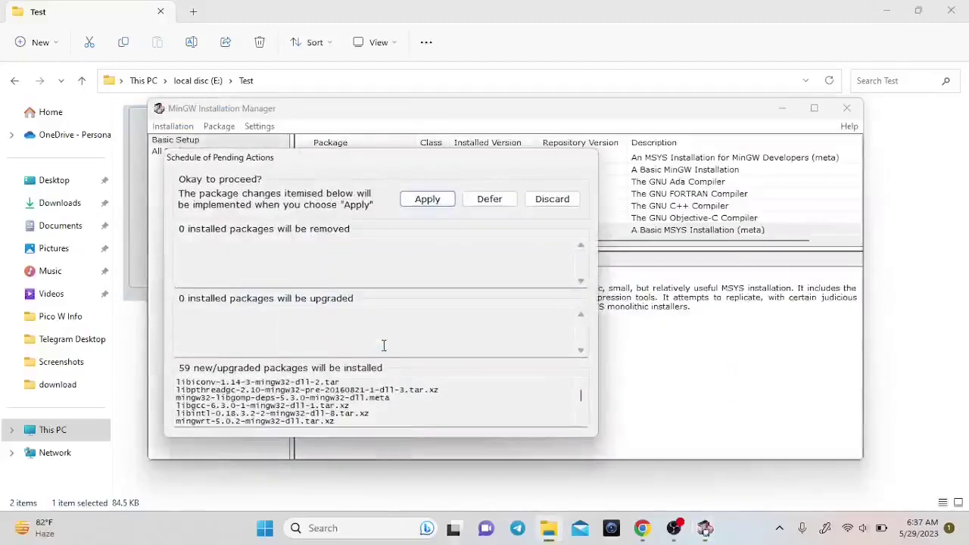
left_click_drag(378, 166, 499, 159)
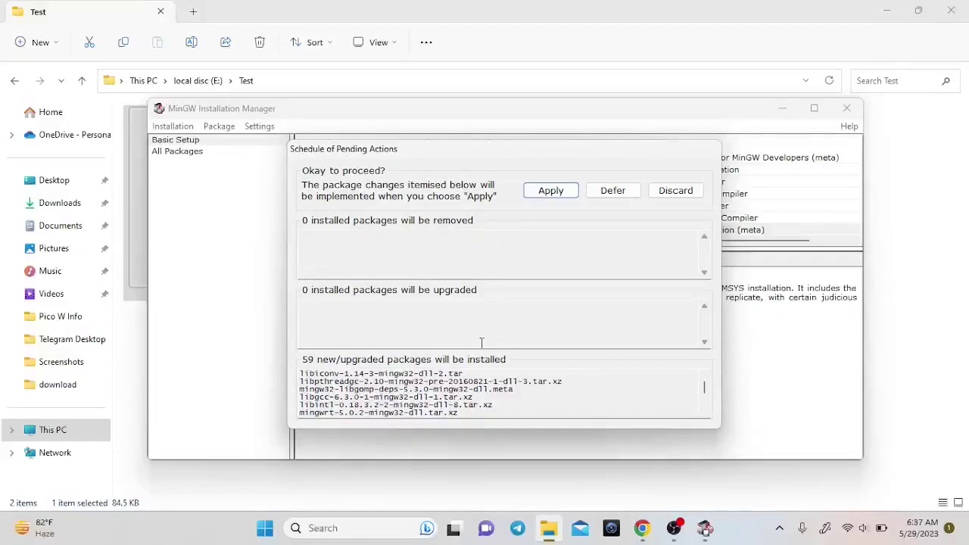
left_click(548, 194)
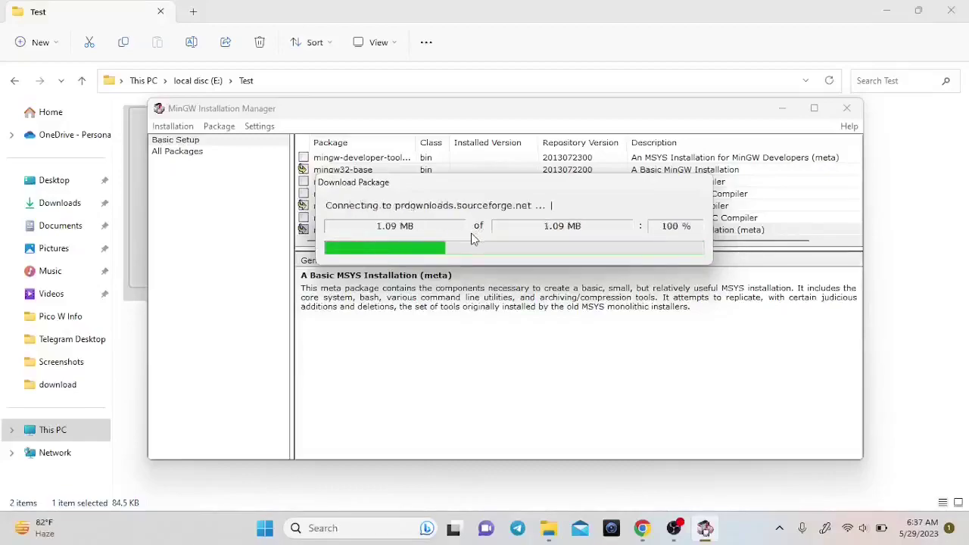
- Inspect the contents of the MinGW folder on Local Disk (C:) in File Explorer and return to the drive's root
left_click(64, 433)
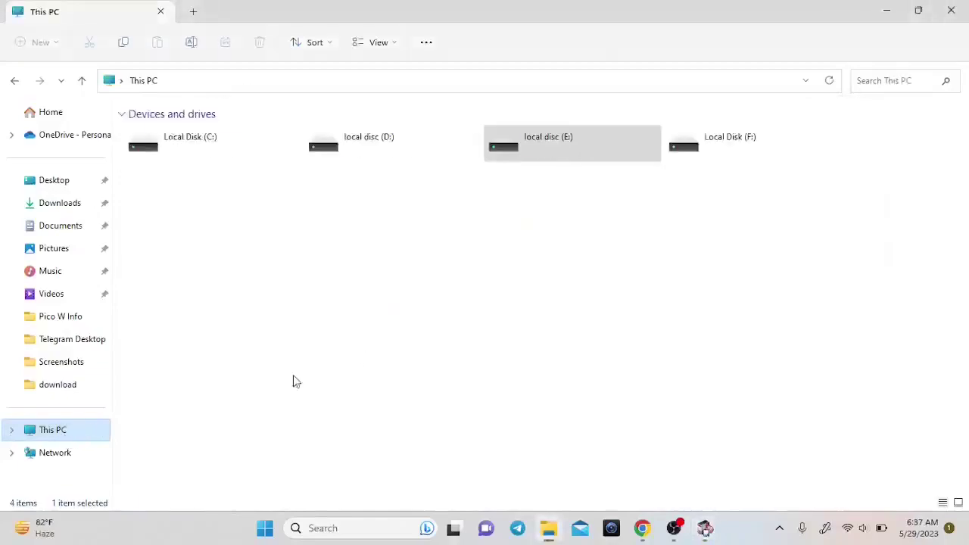
double_click(236, 149)
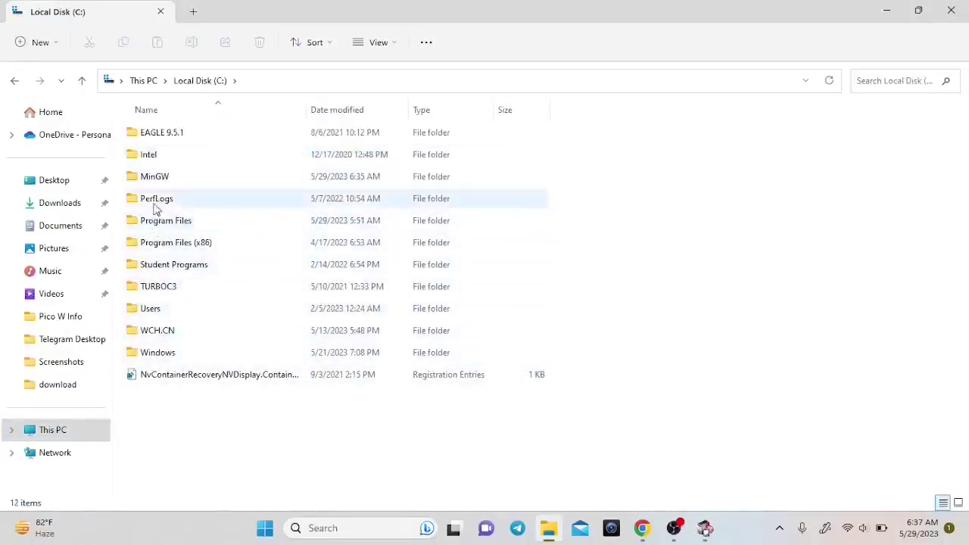
double_click(161, 179)
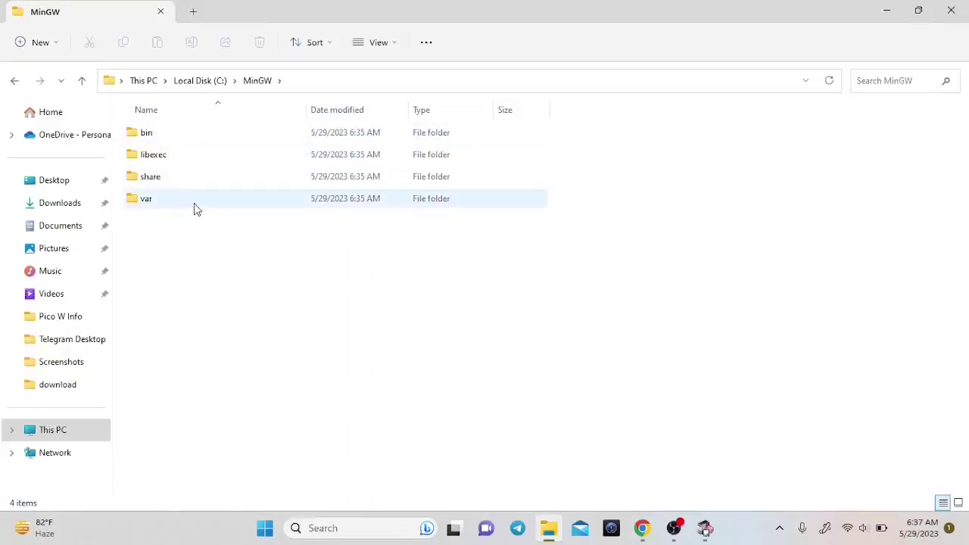
left_click(200, 81)
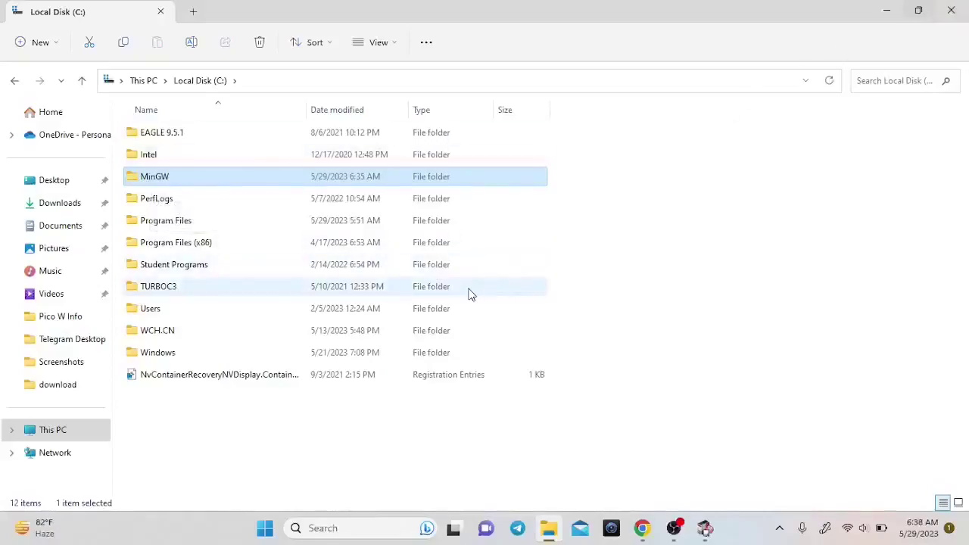
- Return to the MinGW Installation Manager, dismiss the applied-changes and catalogue update dialogs, and exit the manager
key("alt+Tab")
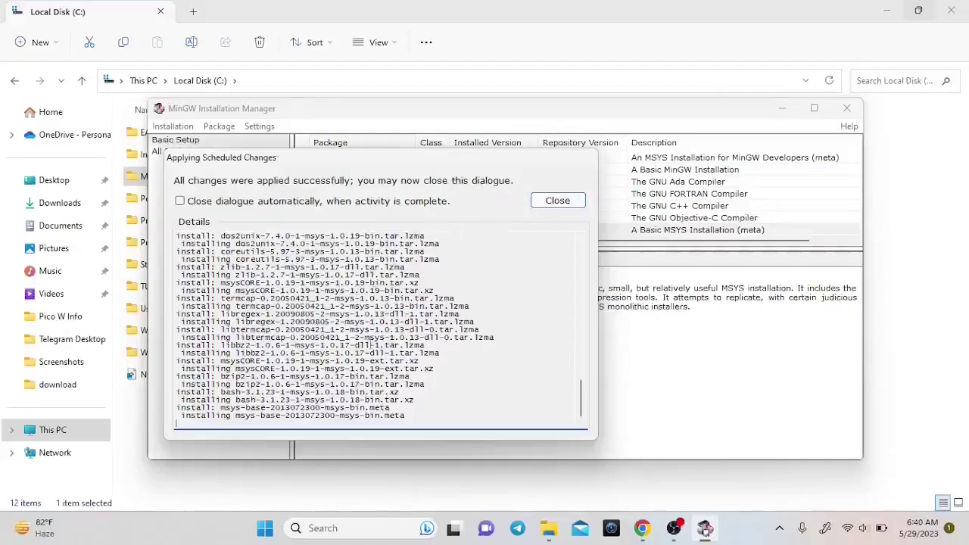
left_click(561, 204)
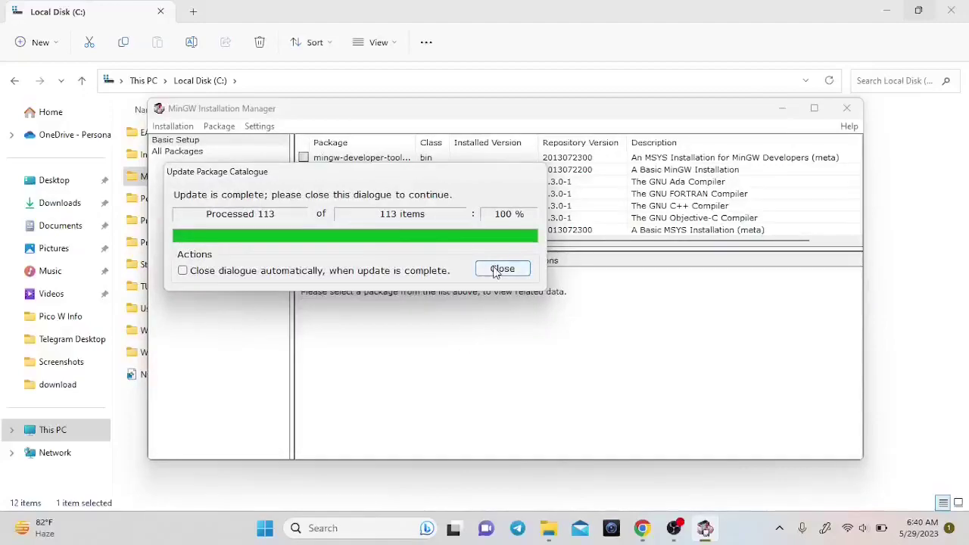
left_click(502, 270)
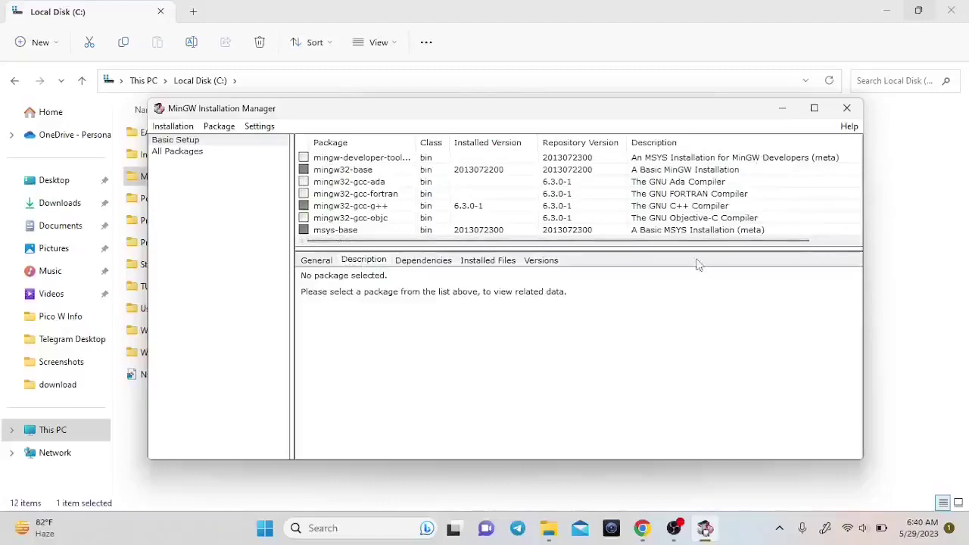
left_click(847, 108)
- Open the MinGW folder on Local Disk (C:)
left_click(617, 285)
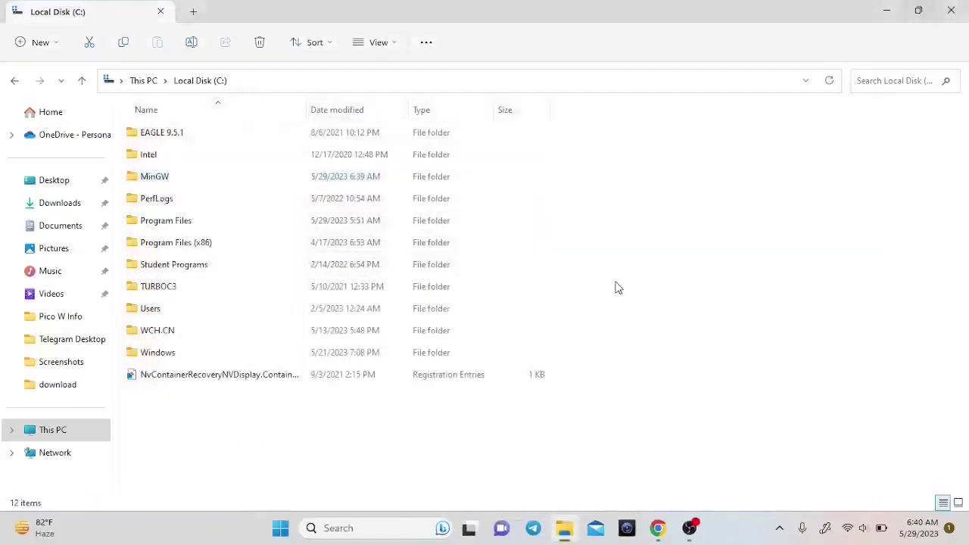
double_click(161, 178)
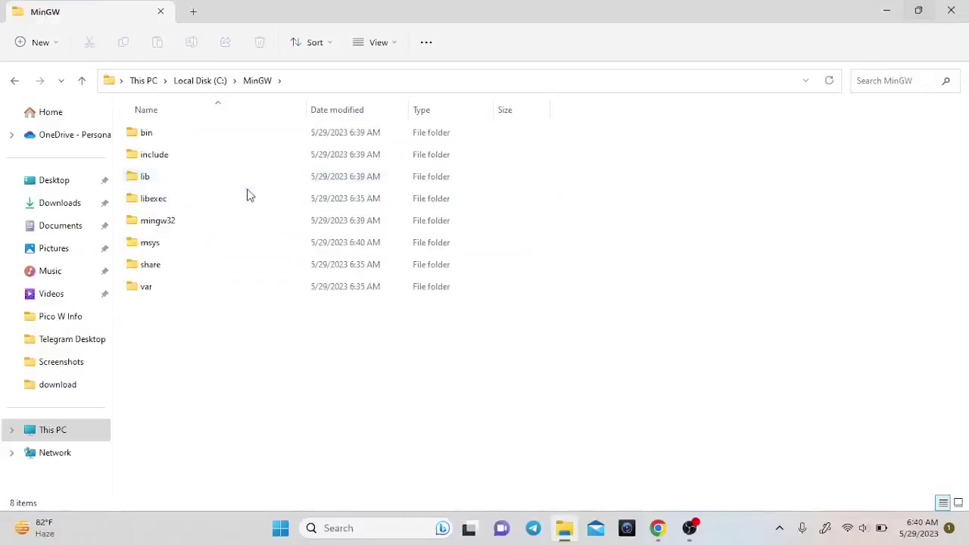
- Examine the contents of the lib and bin folders in MinGW, including the gcc application, and return to the MinGW folder
double_click(162, 183)
scroll(209, 187, "down", 20)
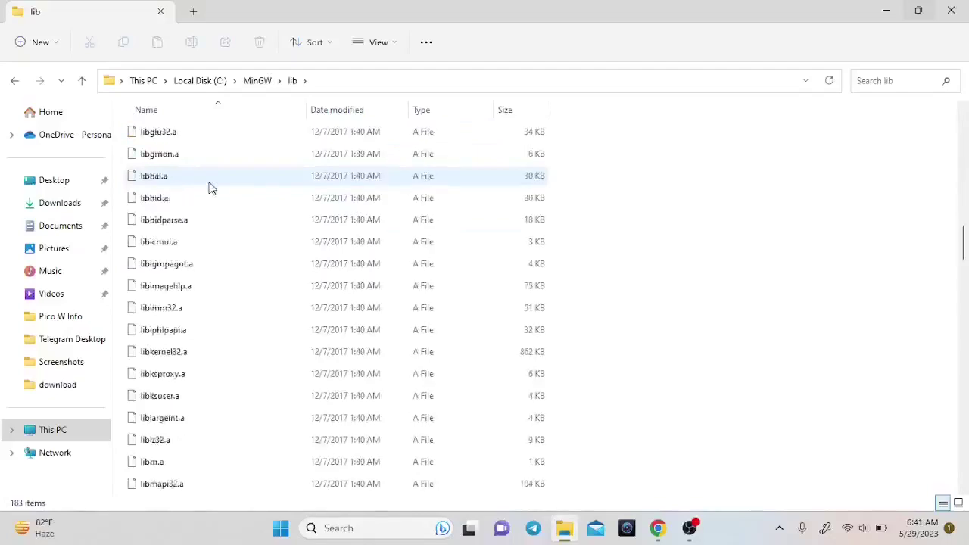
key("Home")
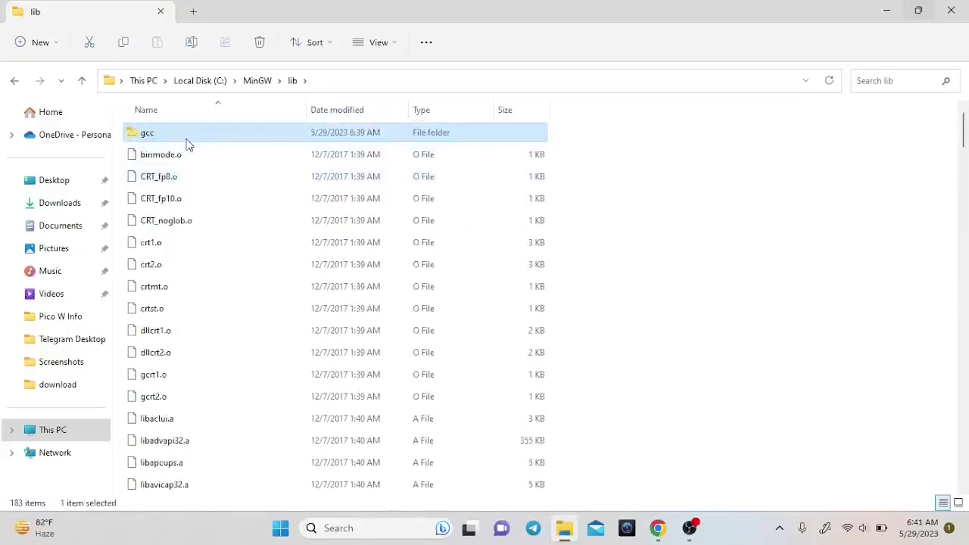
key("alt+Up")
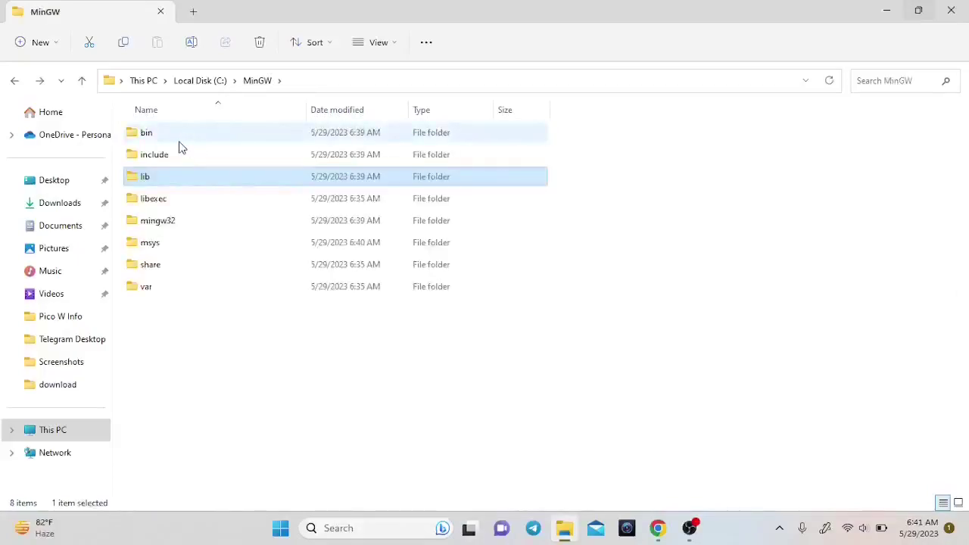
double_click(180, 135)
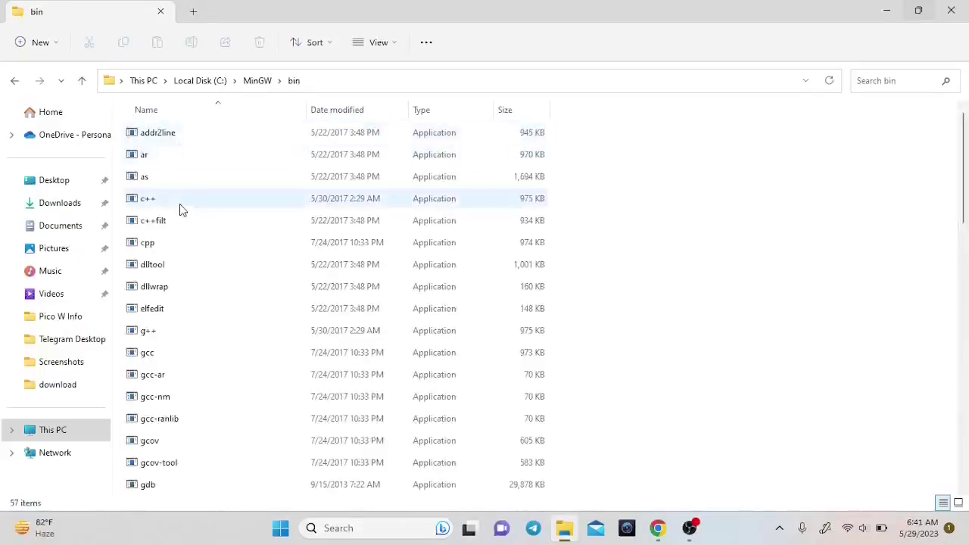
left_click(165, 359)
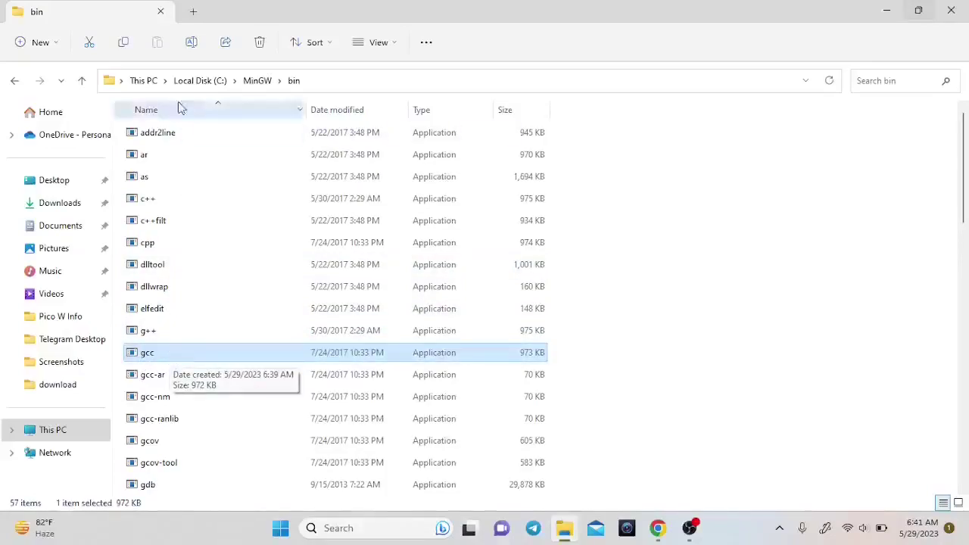
left_click(261, 83)
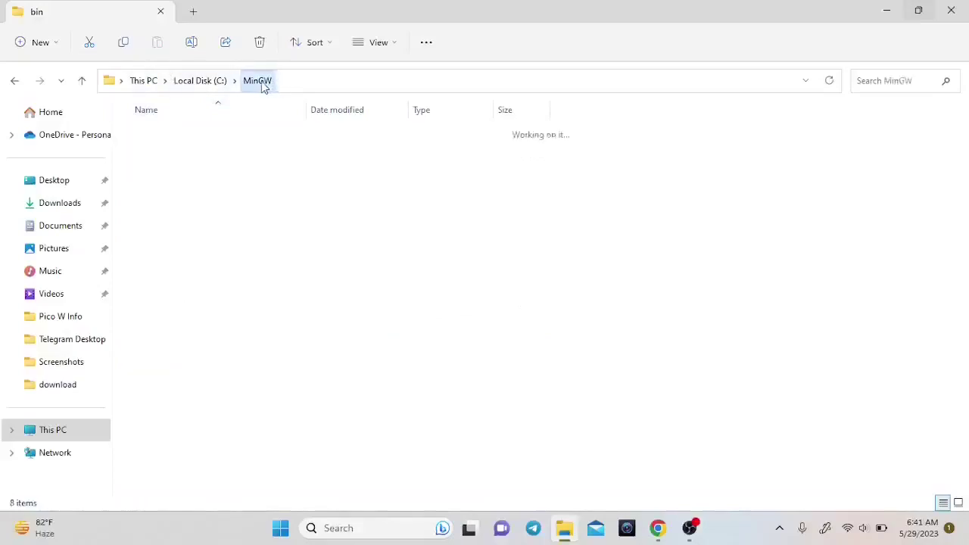
left_click(551, 298)
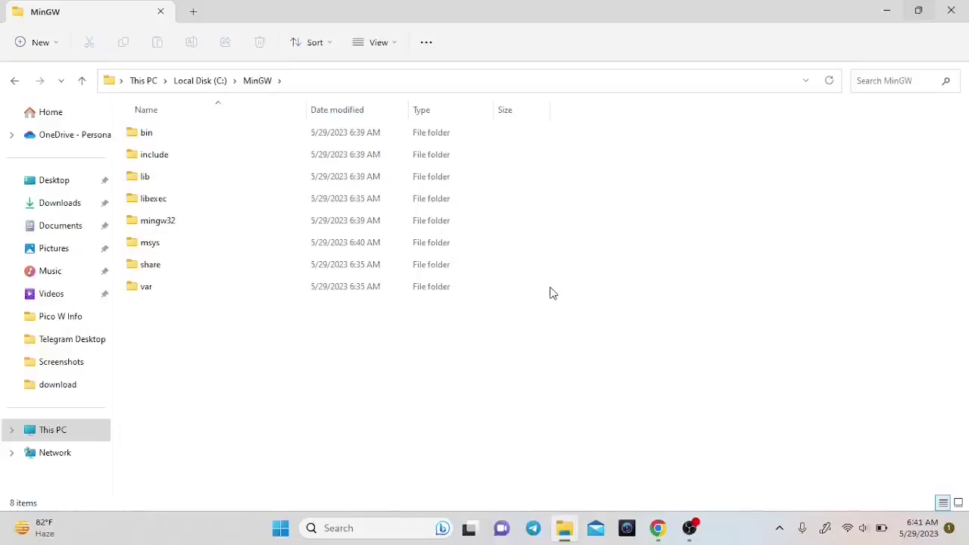
- Go up to This PC, open its properties and bring up the advanced system settings
key("alt+Up")
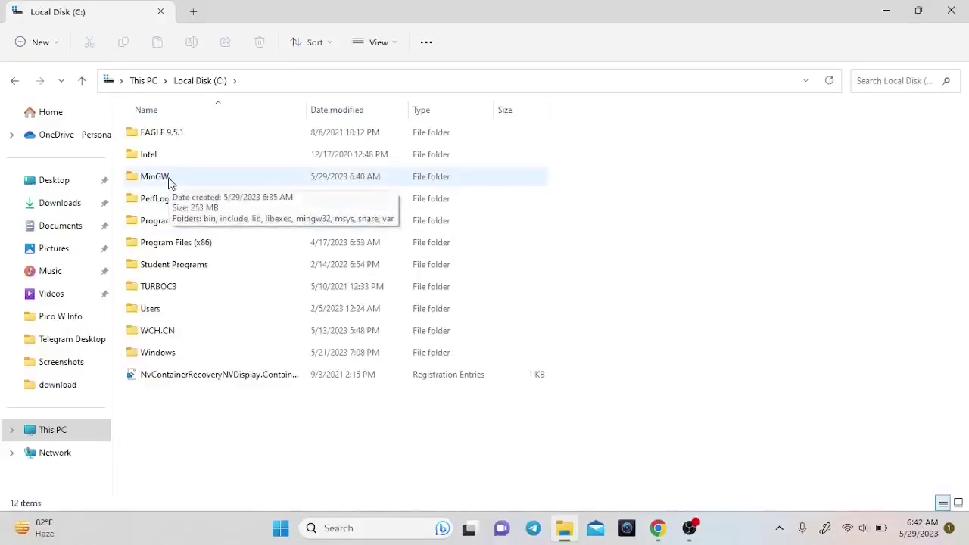
key("alt+Up")
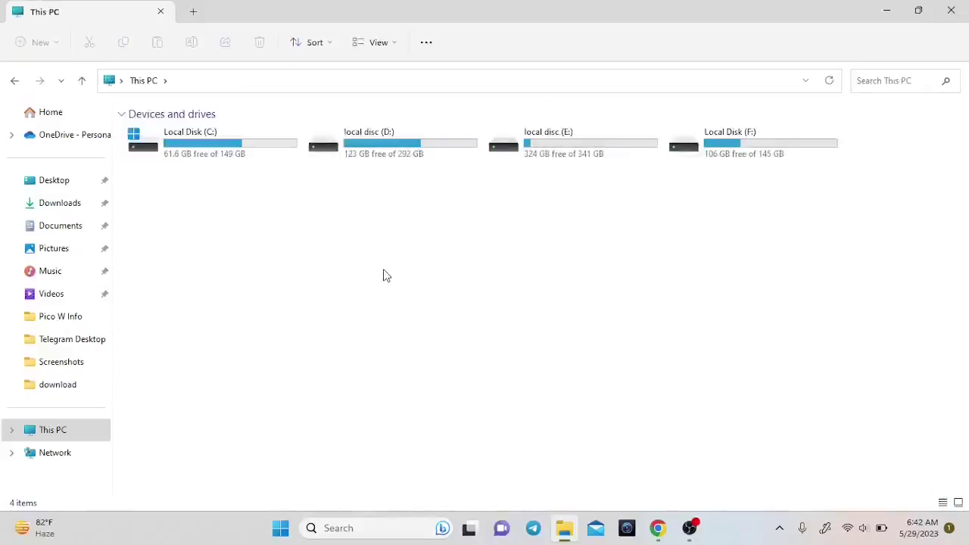
right_click(383, 276)
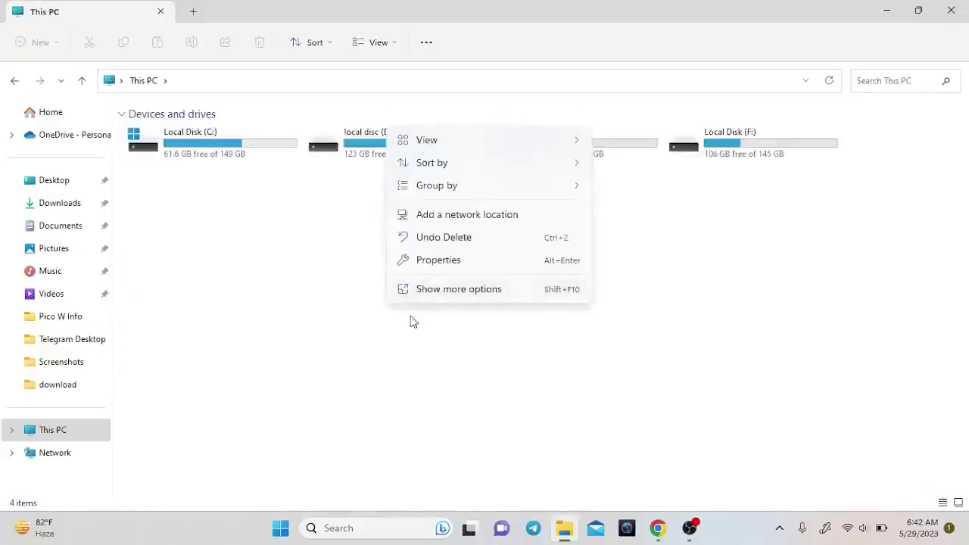
left_click(426, 268)
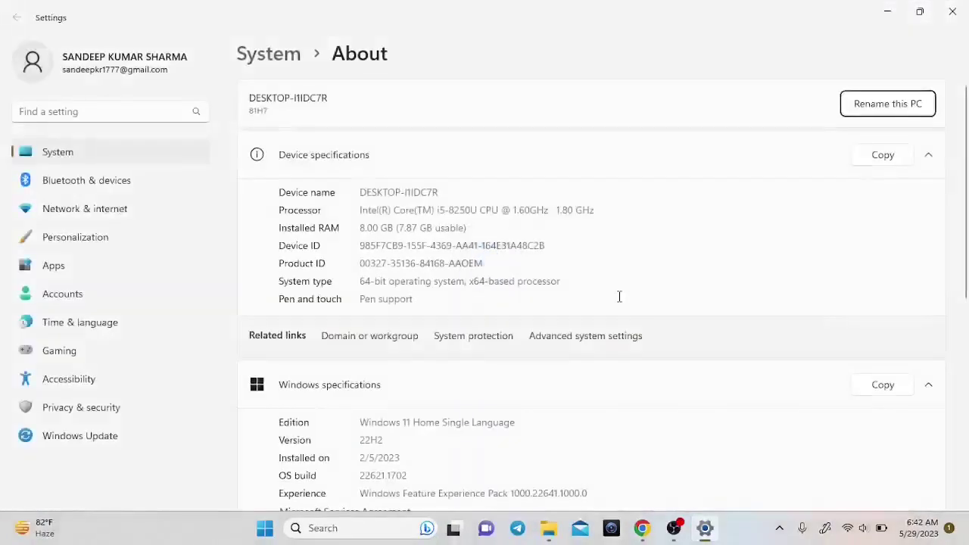
left_click(575, 343)
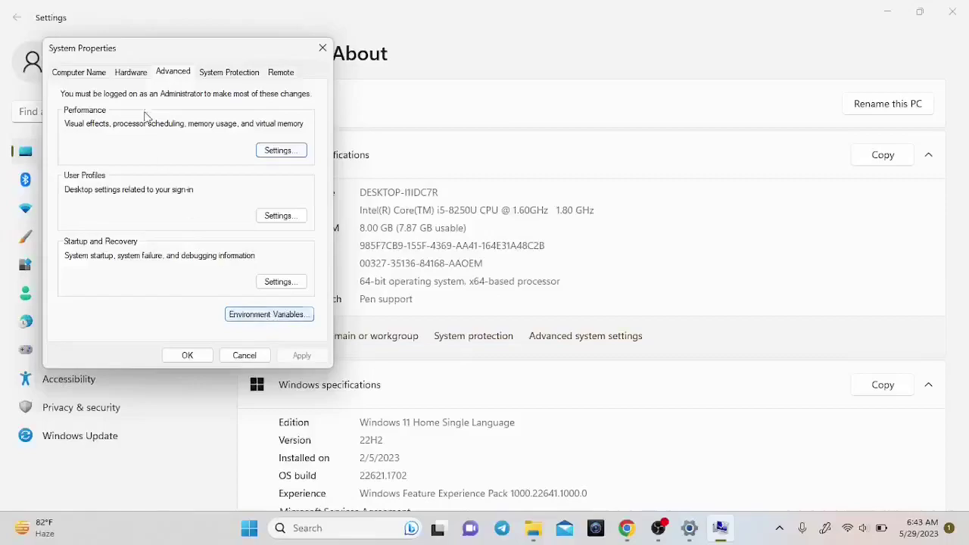
- Open the system variable Path for editing in the Environment Variables dialog
left_click(252, 314)
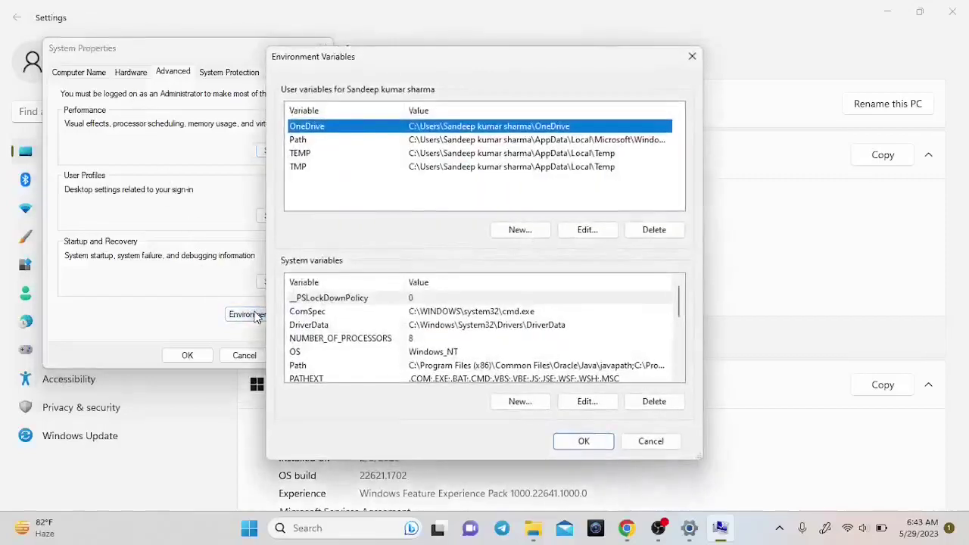
left_click_drag(401, 69, 296, 64)
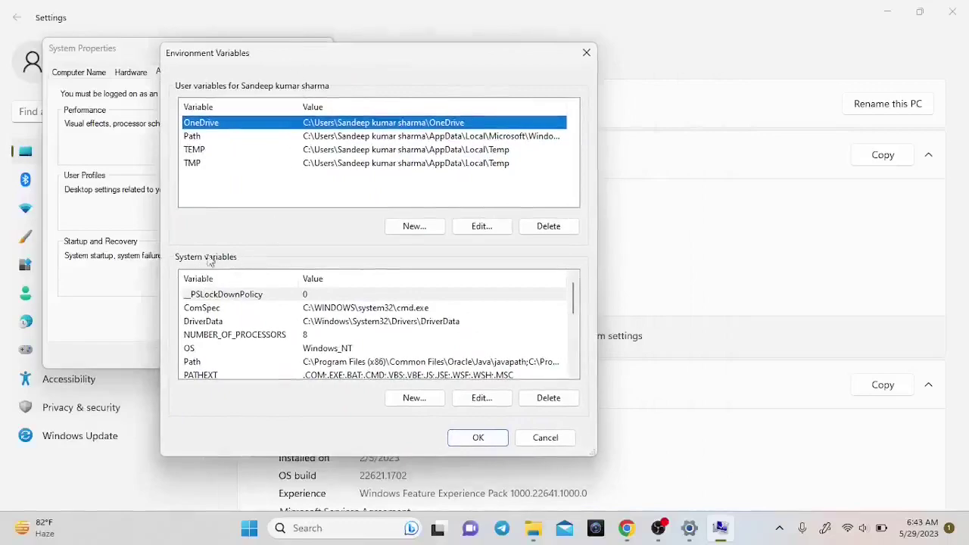
left_click(195, 363)
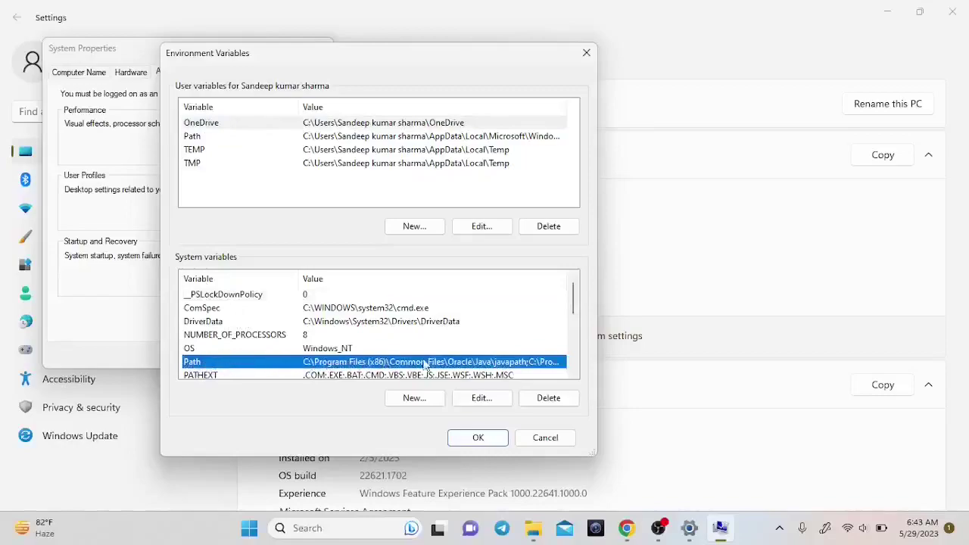
left_click(482, 398)
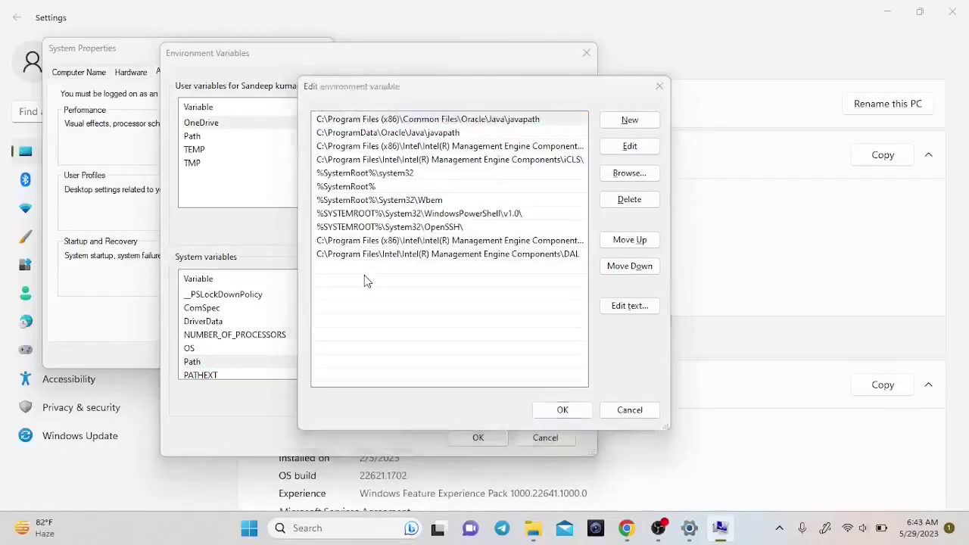
- Switch to File Explorer, open the bin folder inside MinGW on Local Disk (C:) and copy its path, C:\MinGW\bin
key("alt+Tab")
key("alt+Tab")
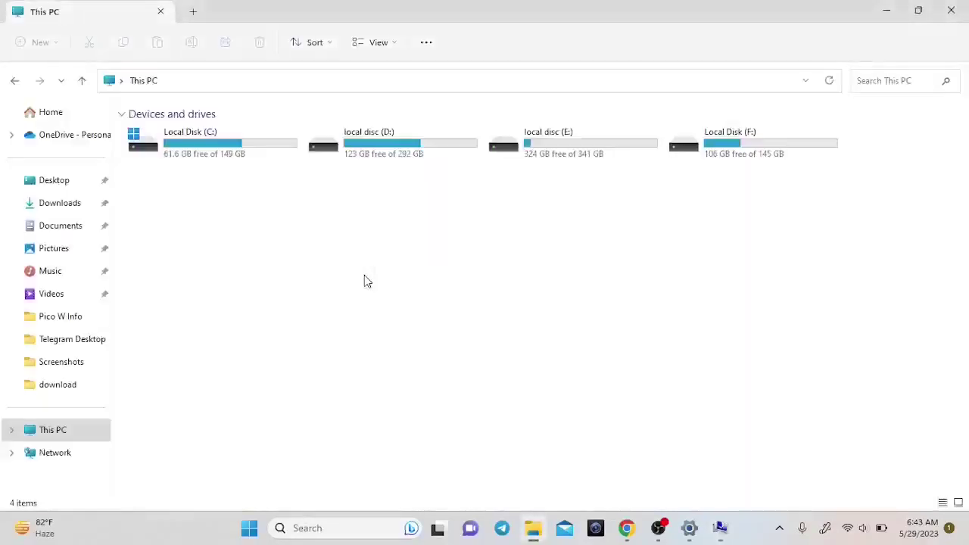
double_click(214, 133)
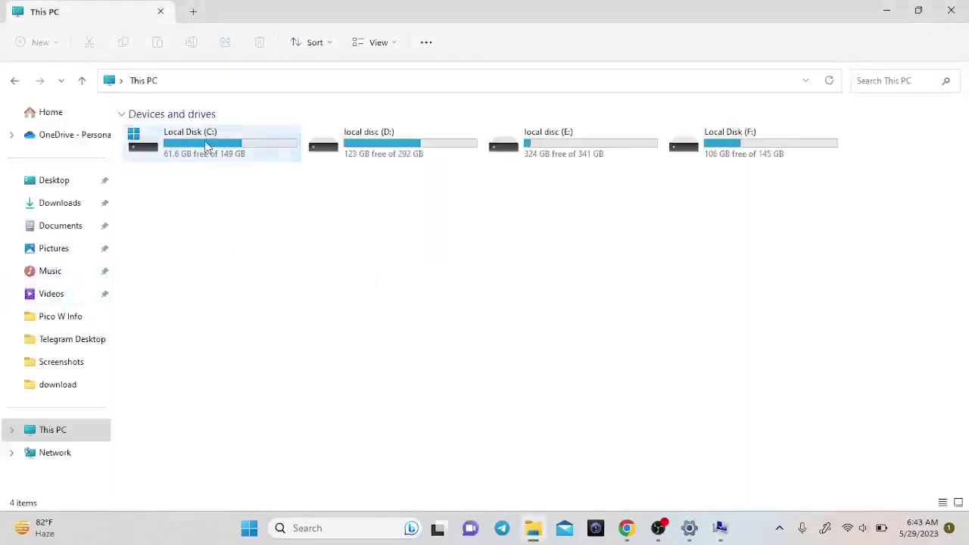
left_click(173, 179)
double_click(173, 178)
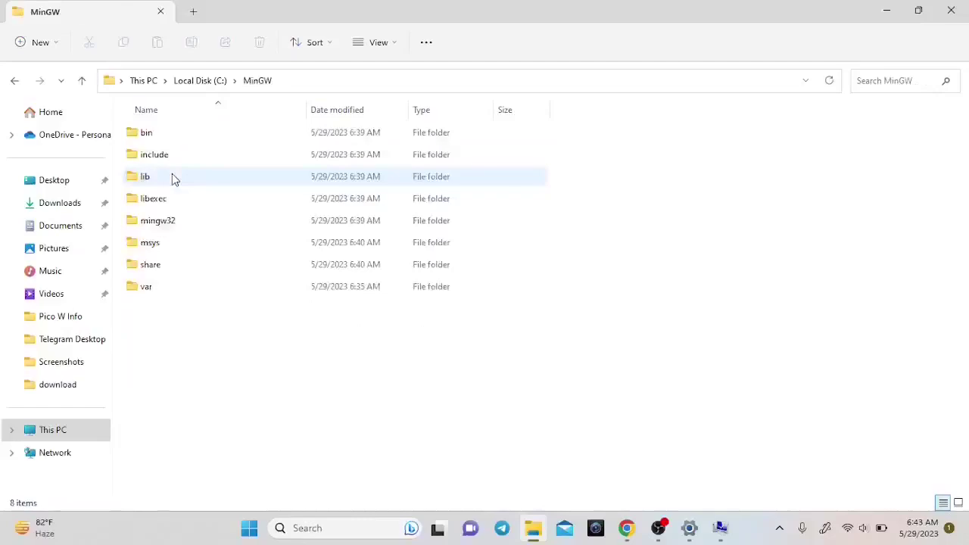
double_click(169, 134)
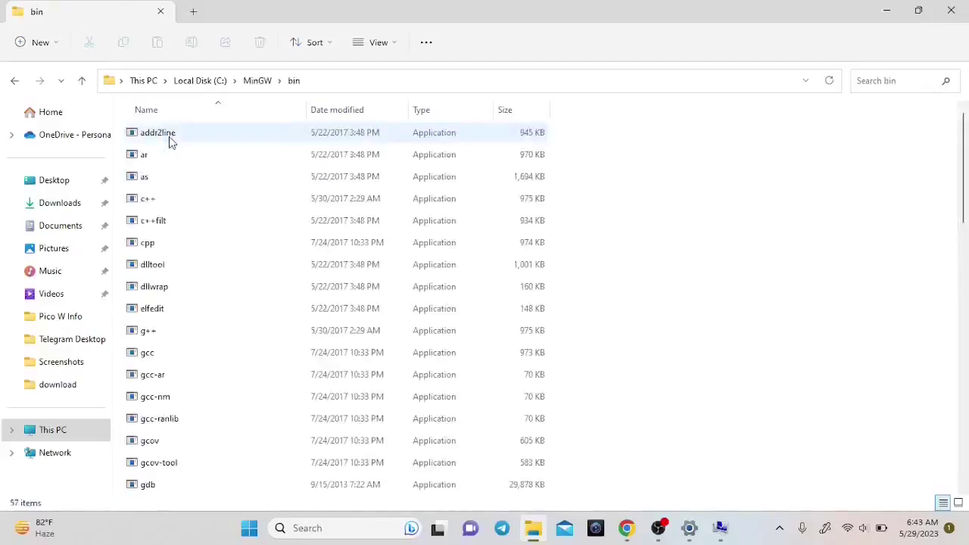
left_click(146, 352)
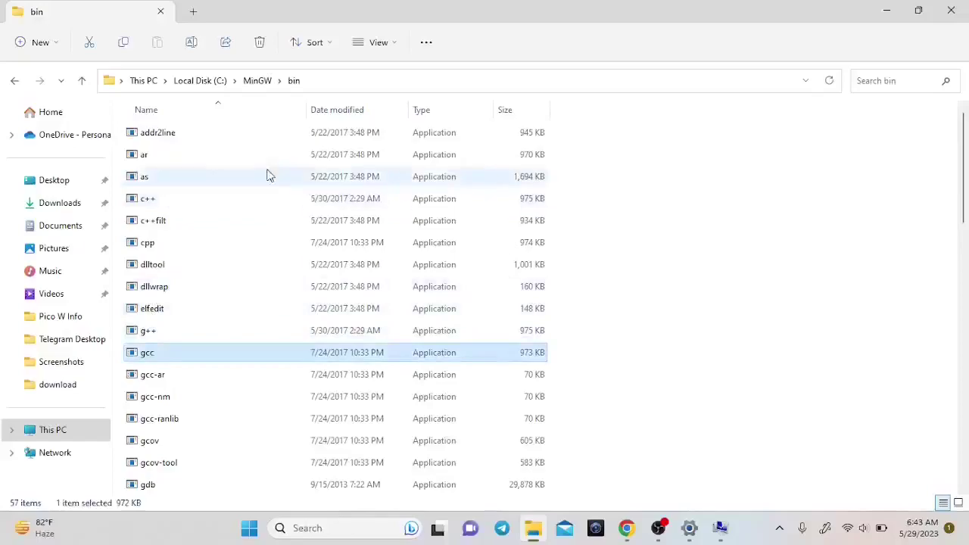
left_click(330, 81)
key("ctrl+c")
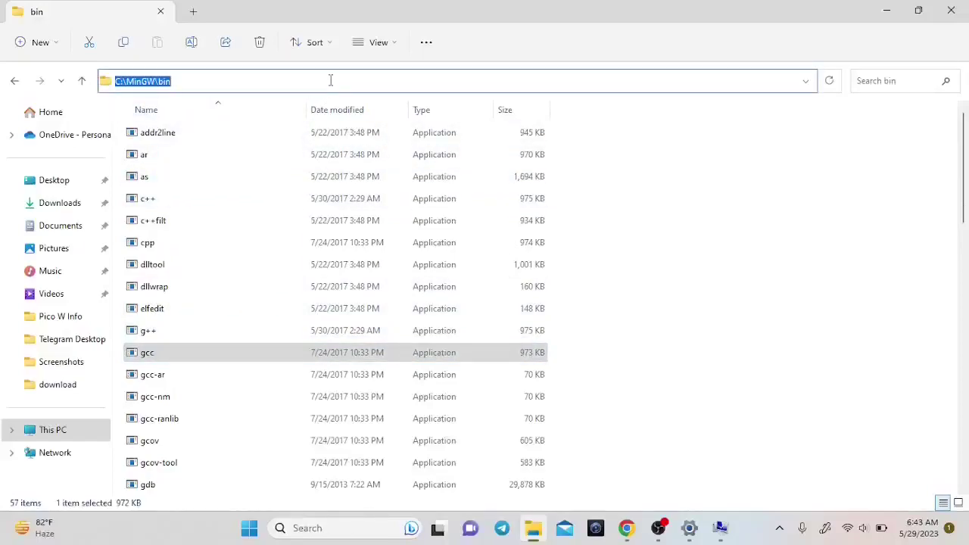
- Return to the Path editor, add C:\MinGW\bin as a new entry and confirm all open system dialogs
key("alt+Tab")
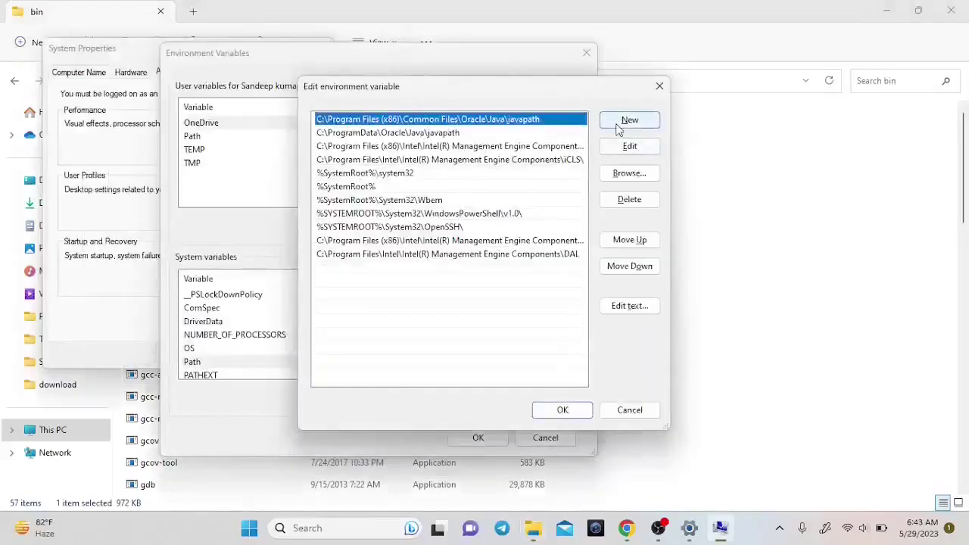
left_click(619, 129)
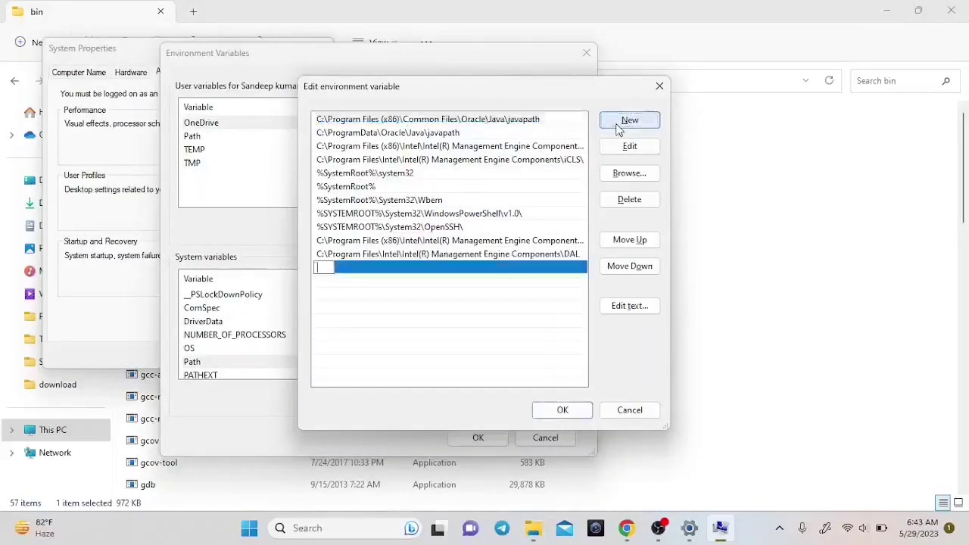
key("ctrl+v")
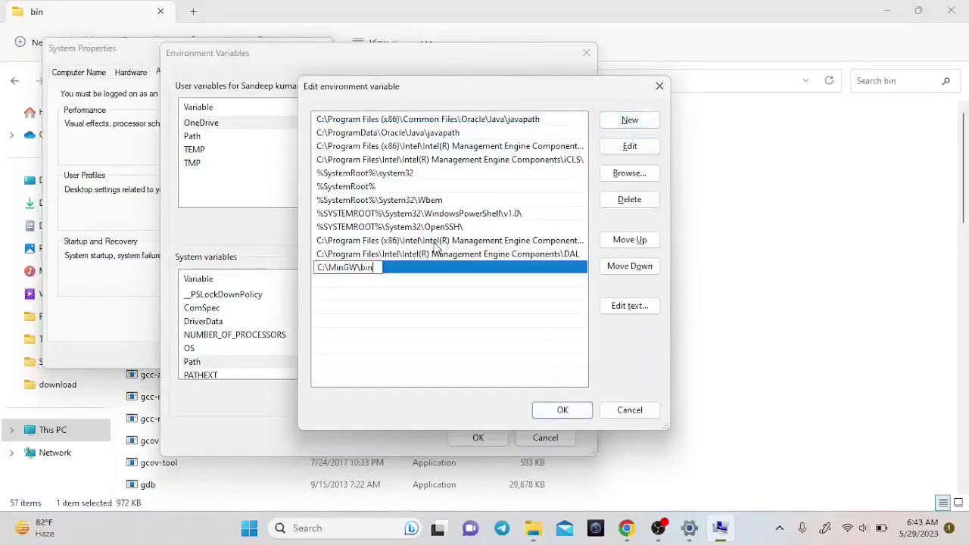
left_click(563, 410)
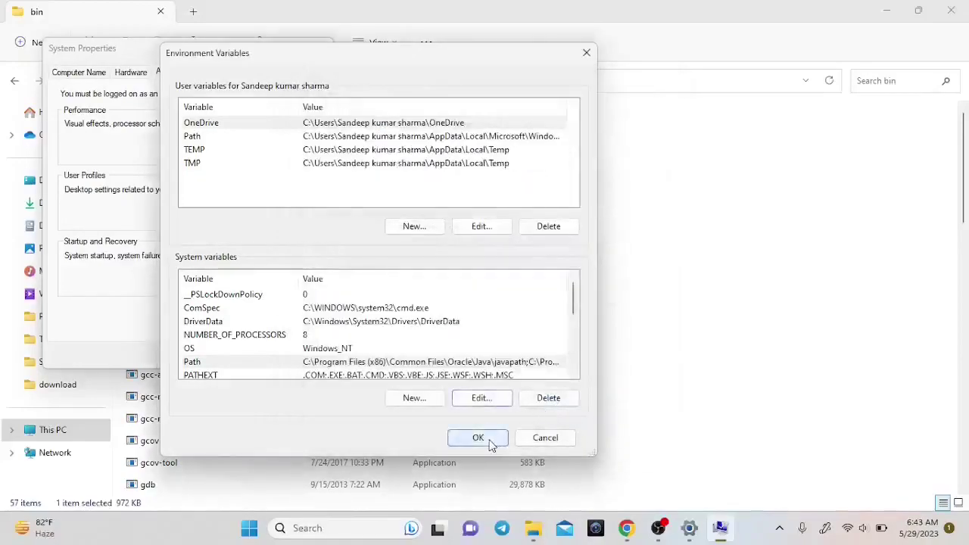
left_click(490, 444)
left_click(201, 356)
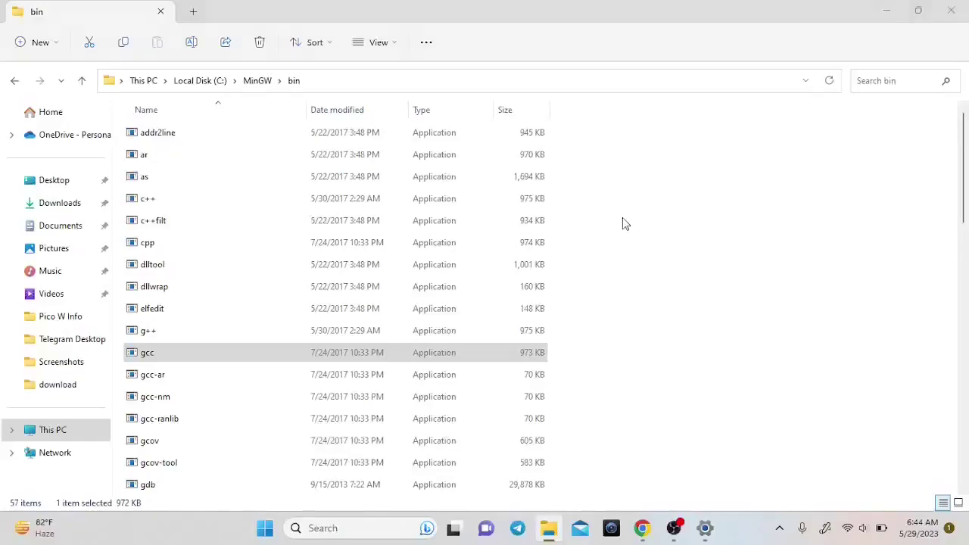
- Search for Command Prompt, run it as administrator and move its window up
key("super")
type("mc")
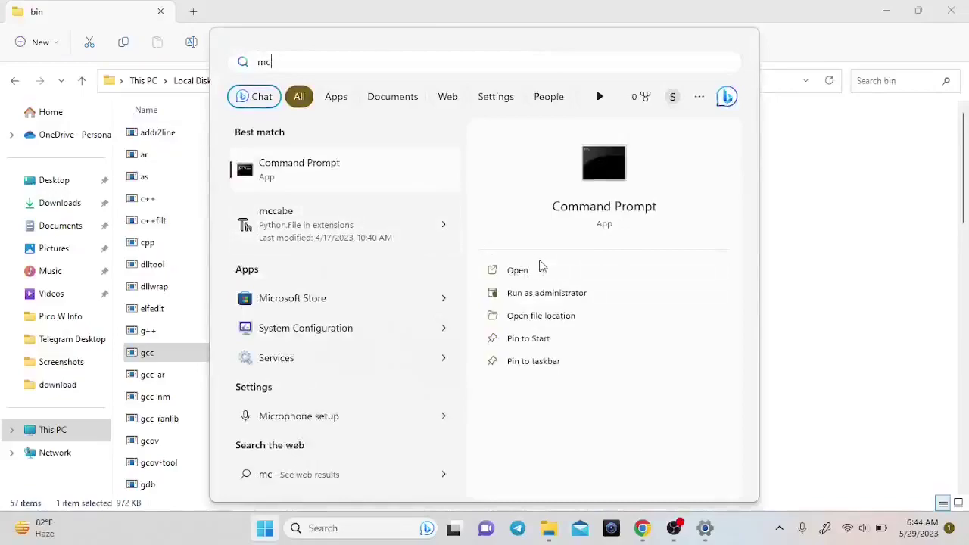
left_click(540, 295)
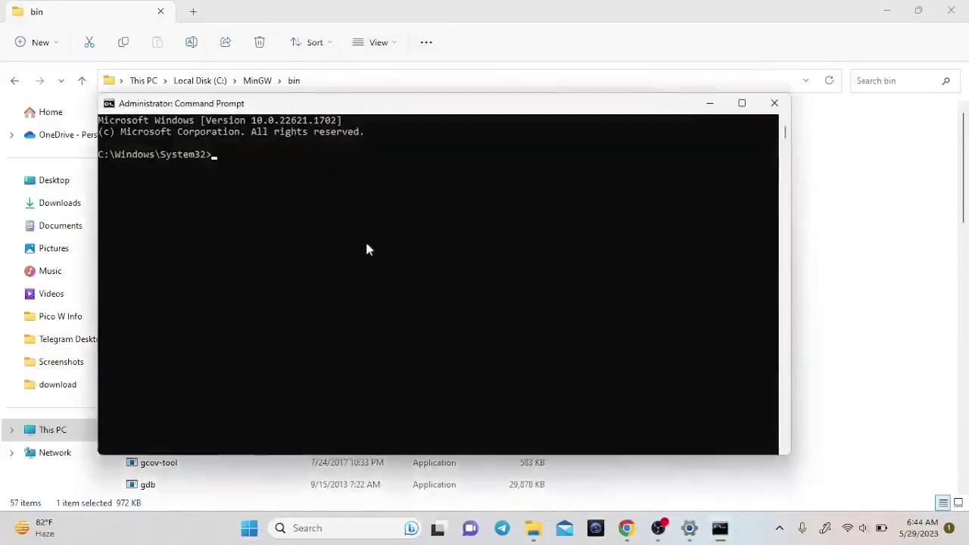
double_click(393, 92)
- Run gcc --version in the Command Prompt to check the installed compiler
left_click(344, 76)
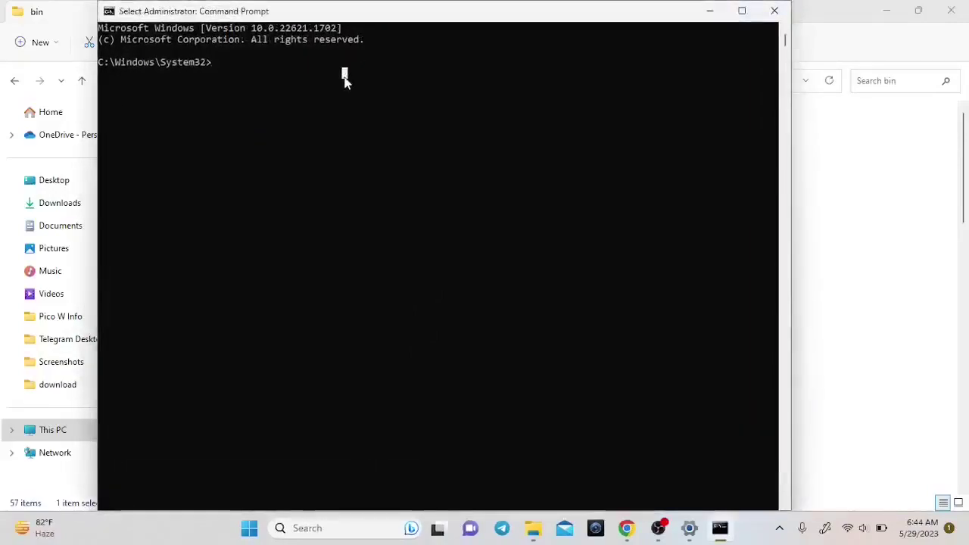
key("Escape")
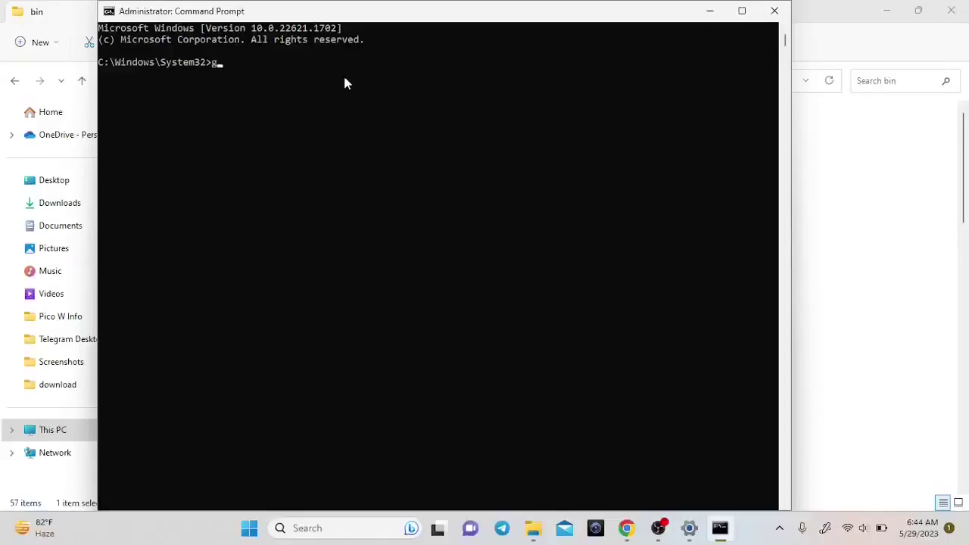
type("gcc --version")
key("Return")
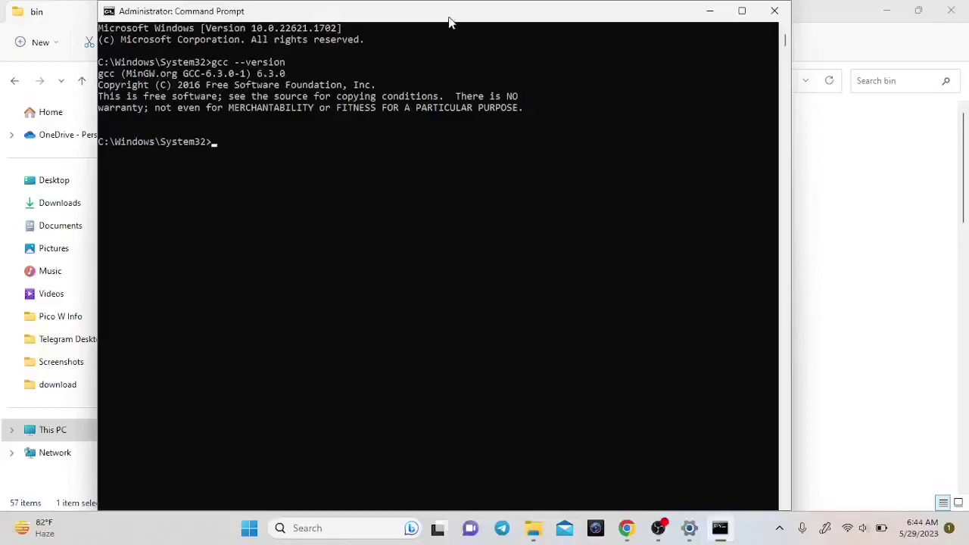
- Move the Command Prompt window against the screen's left edge and make it narrower
left_click_drag(449, 22, 355, 15)
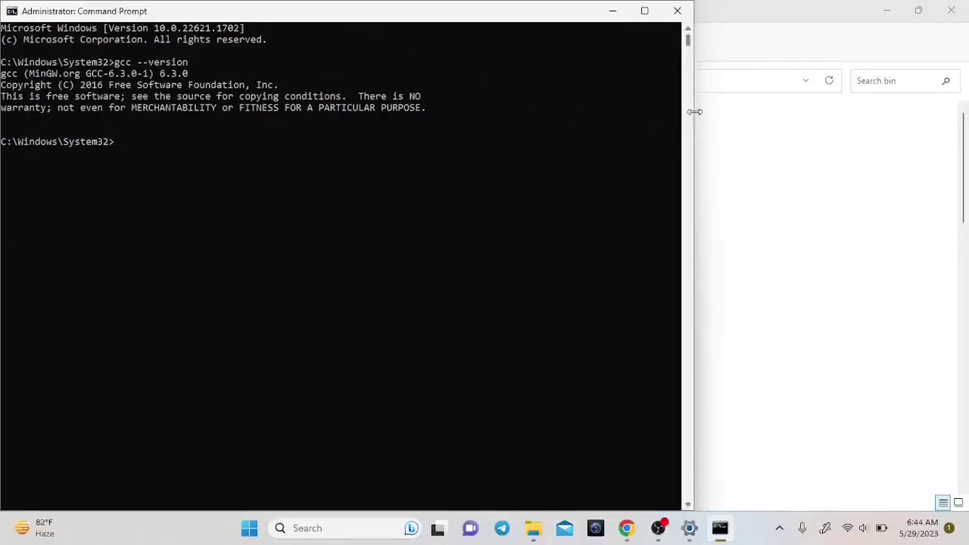
left_click_drag(695, 112, 534, 112)
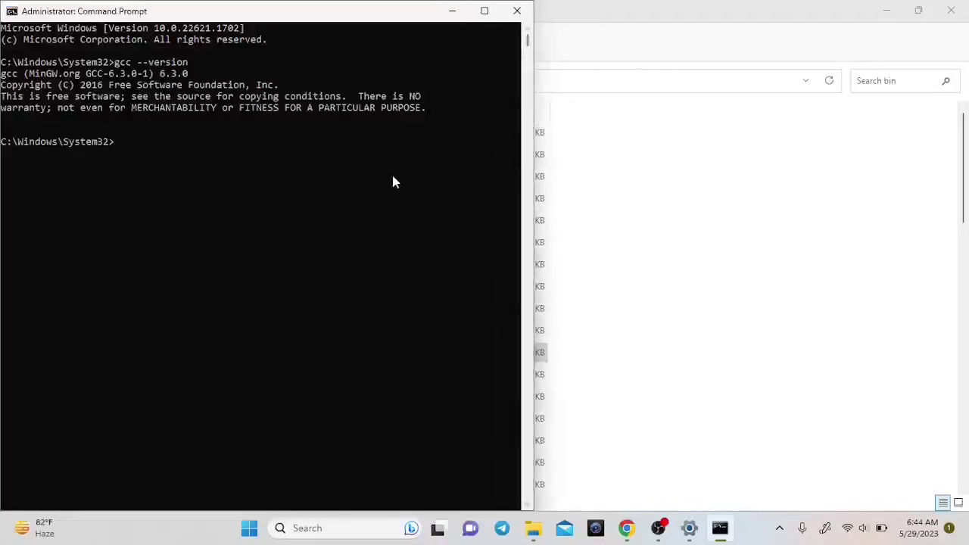
left_click(389, 178)
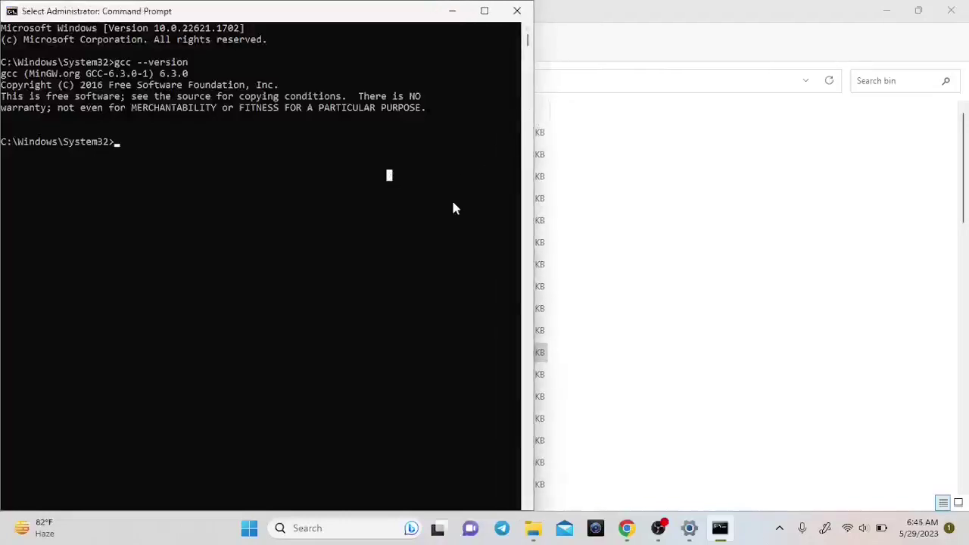
- Switch to File Explorer, open the Test folder on drive E: and launch npp.8.5.3.Installer.x64
key("alt+Tab")
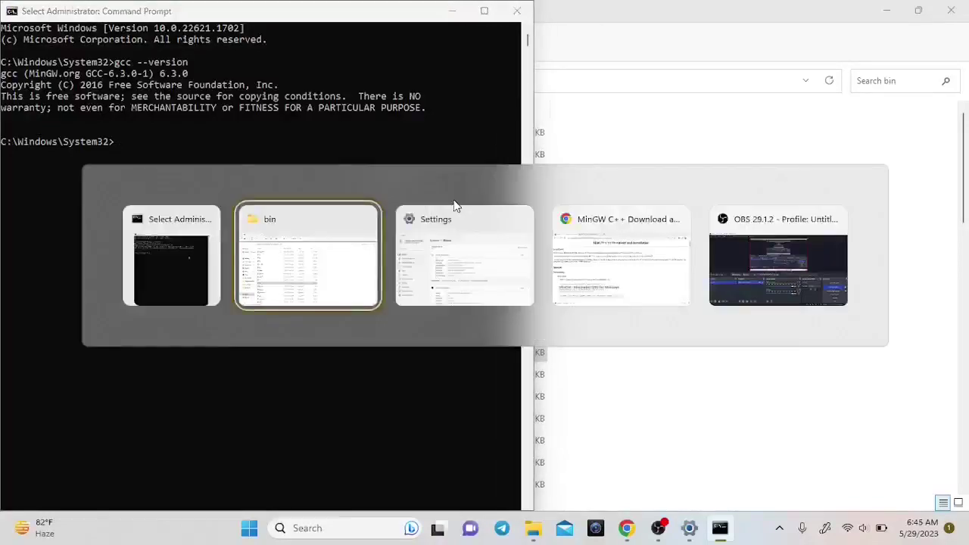
left_click(341, 250)
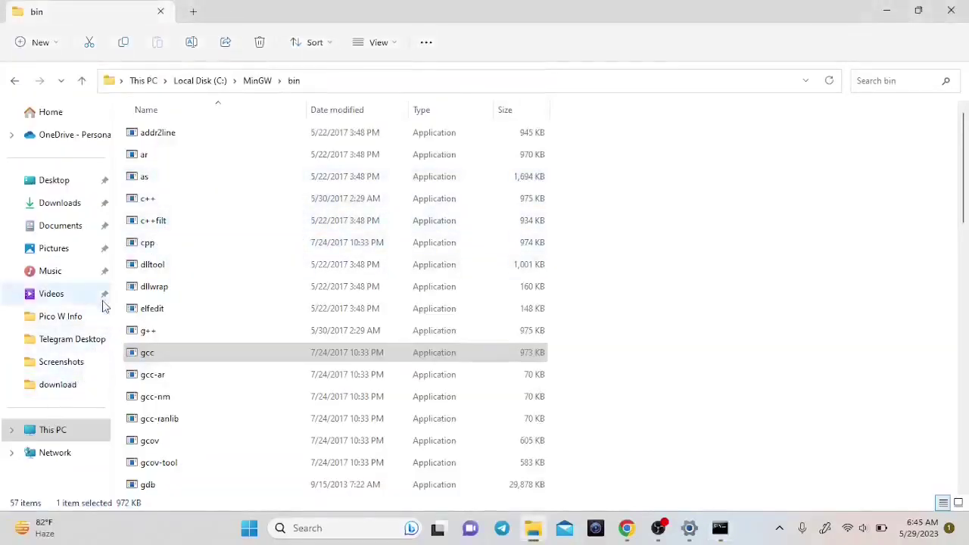
left_click(53, 430)
left_click(542, 155)
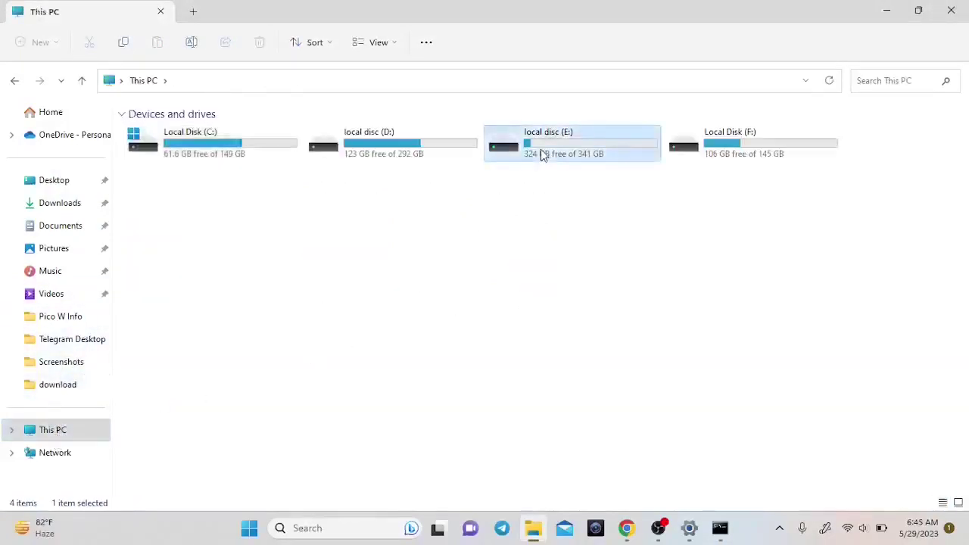
double_click(542, 154)
double_click(608, 267)
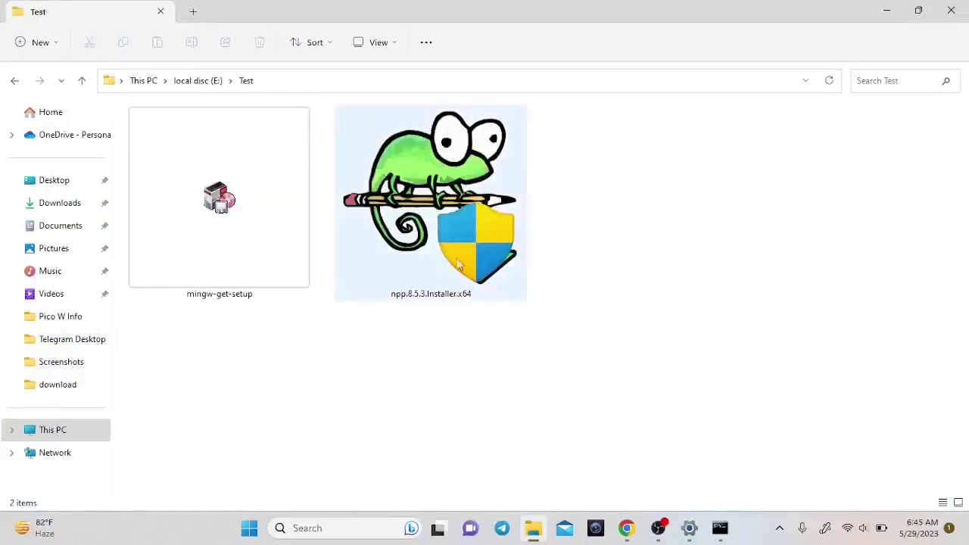
double_click(458, 264)
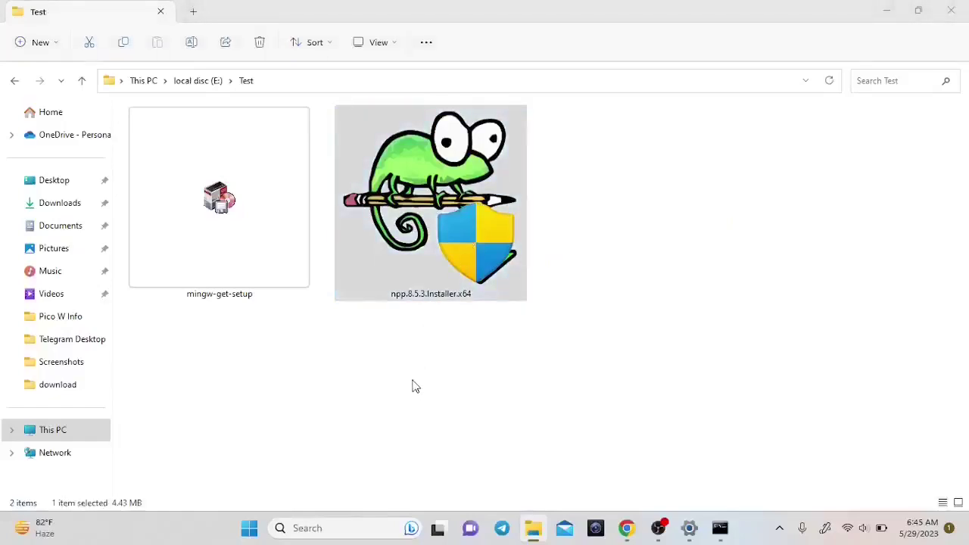
- Install Notepad++ v8.5.3 in C:\Program Files\Notepad++ with the default options and finish setup with the program set to run
left_click(485, 298)
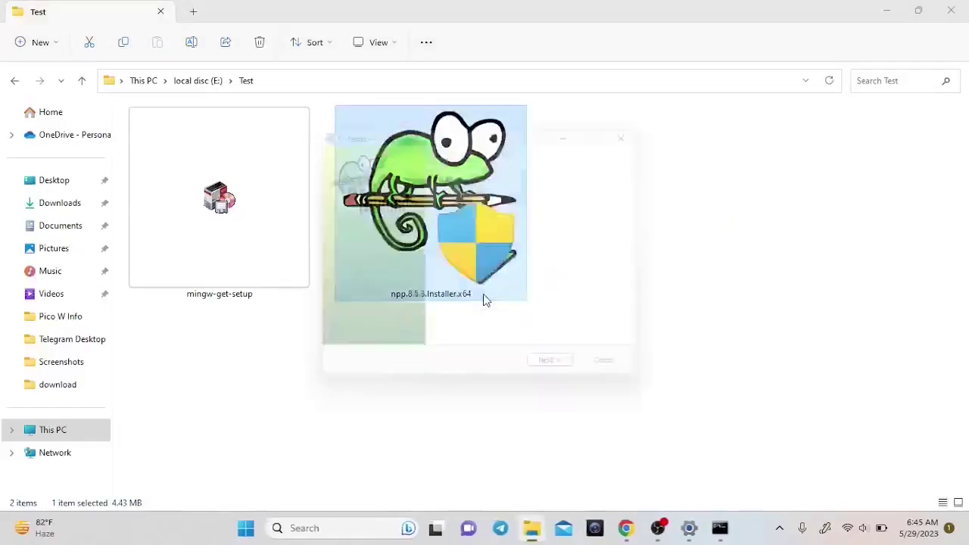
left_click(564, 382)
left_click(564, 382)
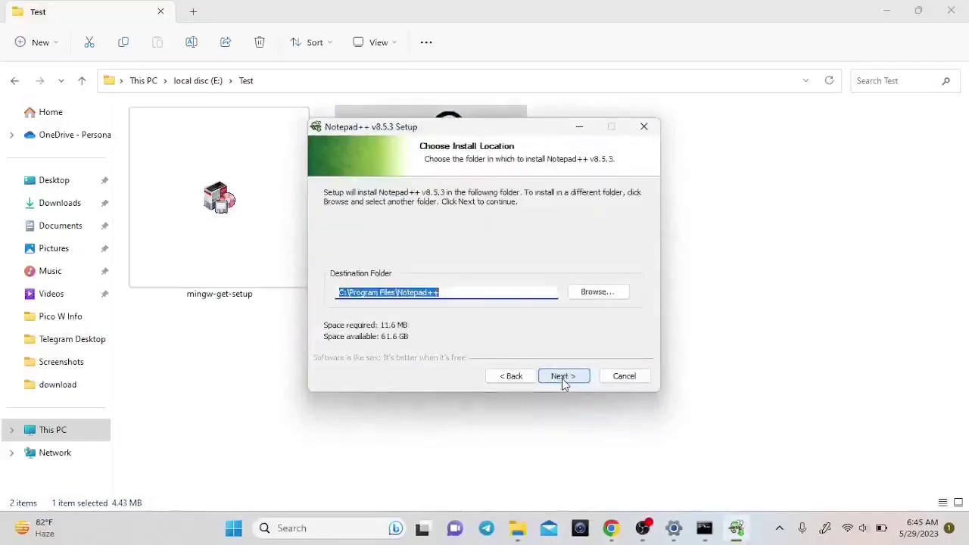
left_click(564, 382)
left_click(563, 379)
left_click(563, 378)
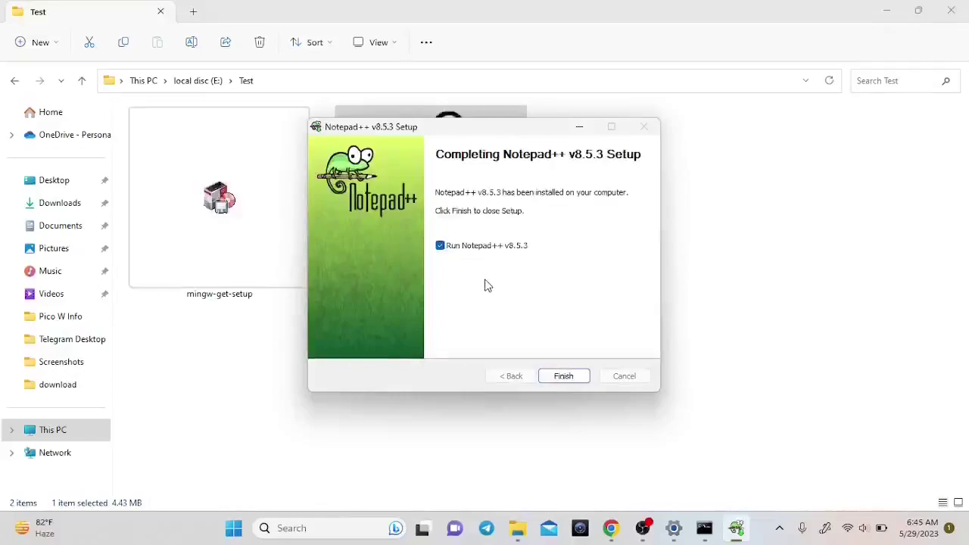
left_click(561, 383)
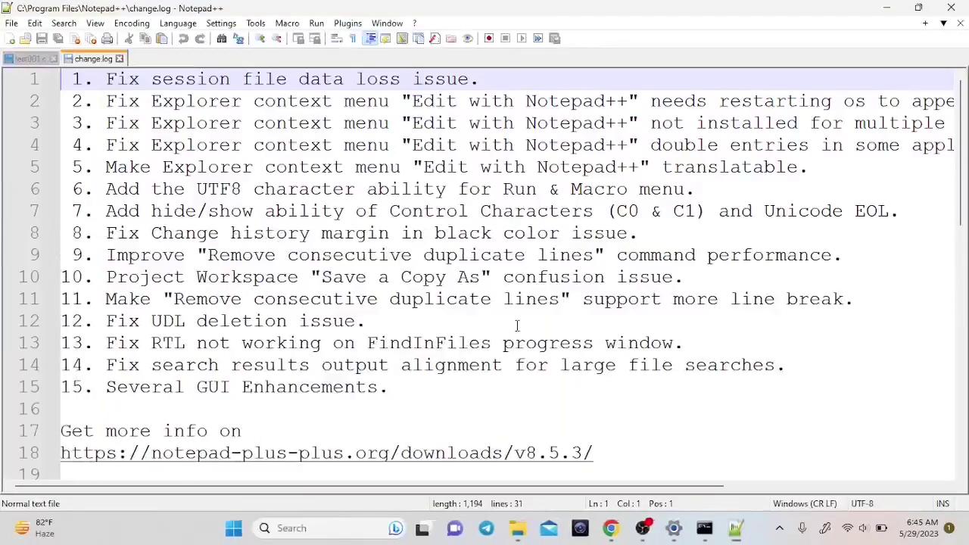
- Close change.log in Notepad++ and arrange test001.c and the Command Prompt side by side, each filling about half the screen
left_click(119, 59)
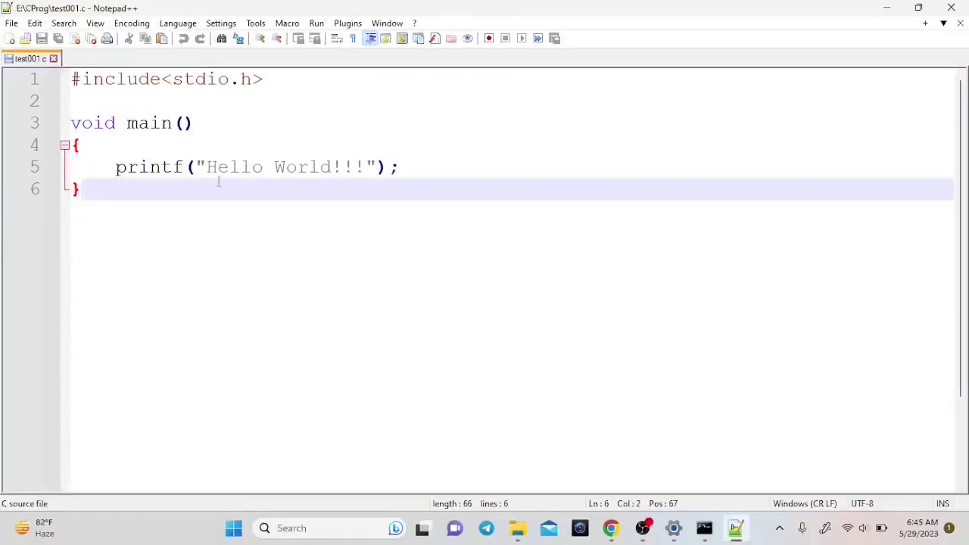
mouse_move(918, 11)
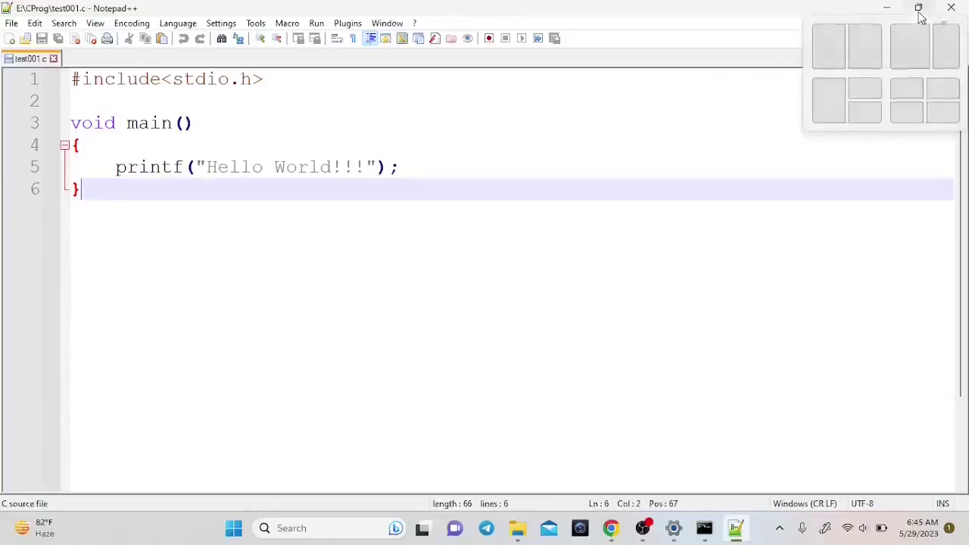
left_click(913, 48)
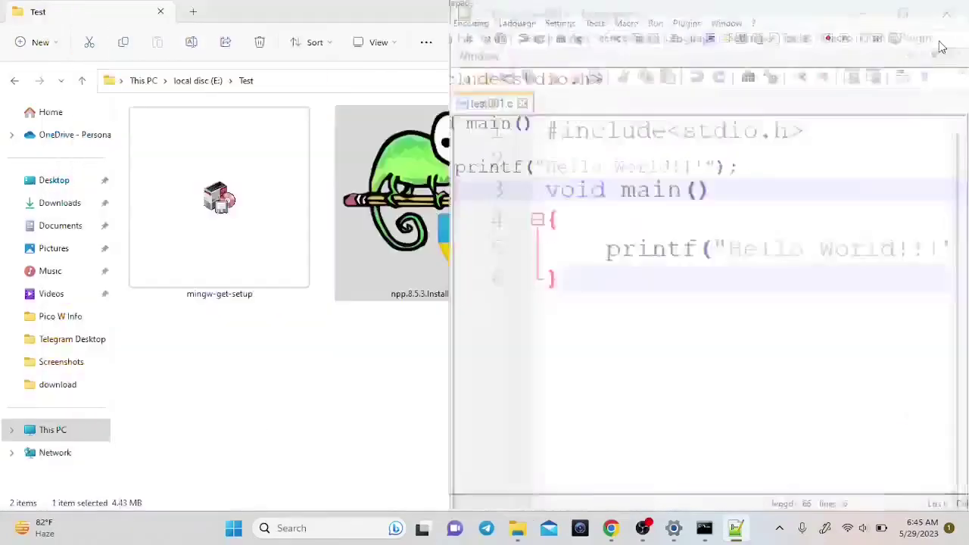
left_click(308, 193)
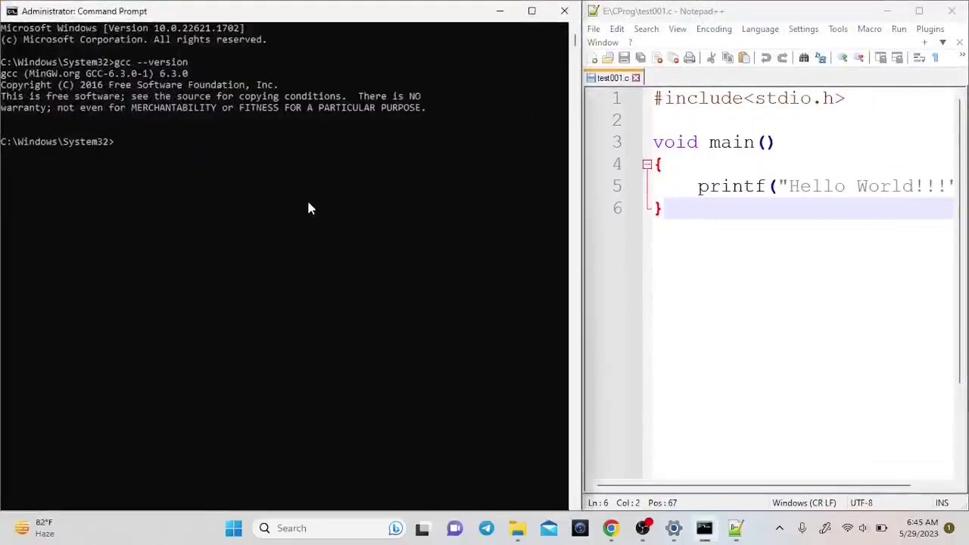
left_click_drag(583, 246, 481, 249)
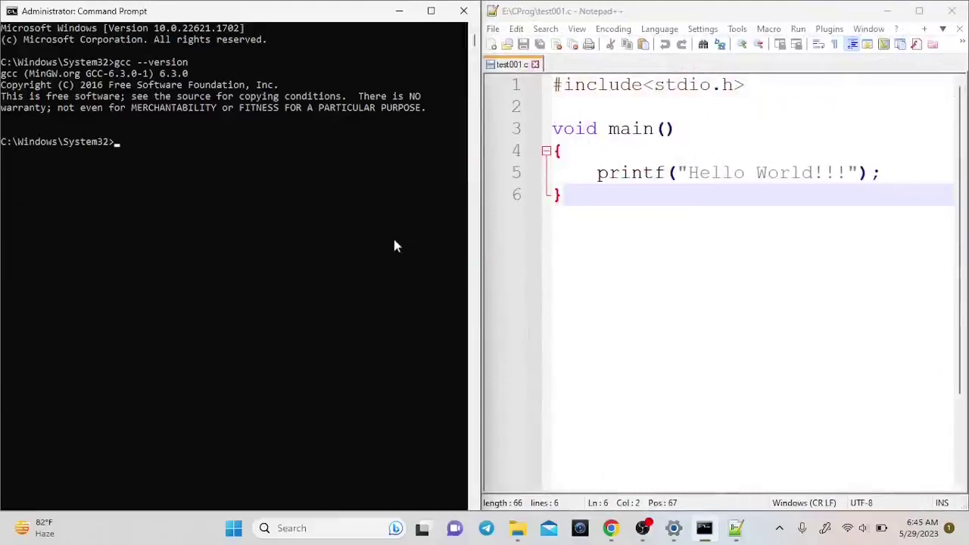
- Change the Command Prompt to drive E: and clear its screen with cls
type("E:")
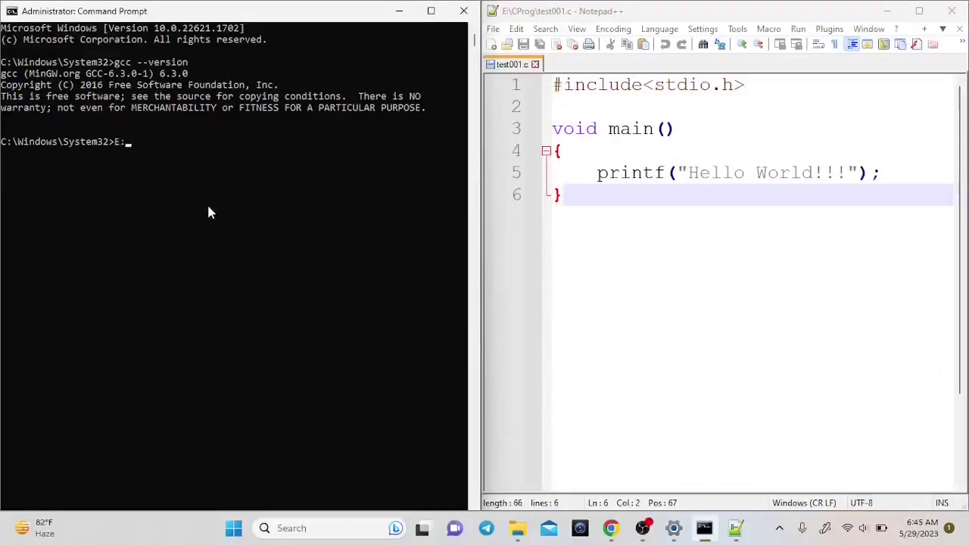
key("Return")
type("cls")
key("Return")
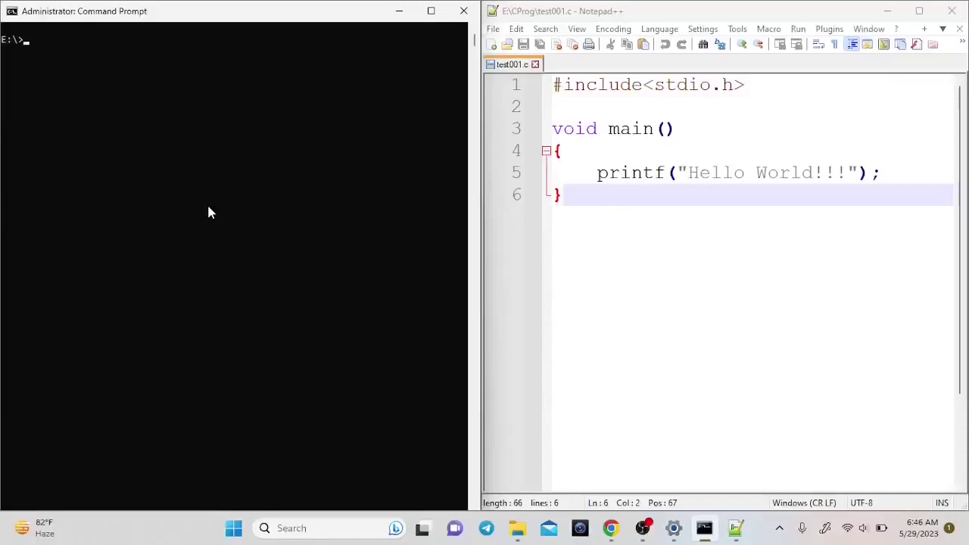
- List the contents of the CProg folder with dir and make it the current directory
type("dir CProg")
key("Return")
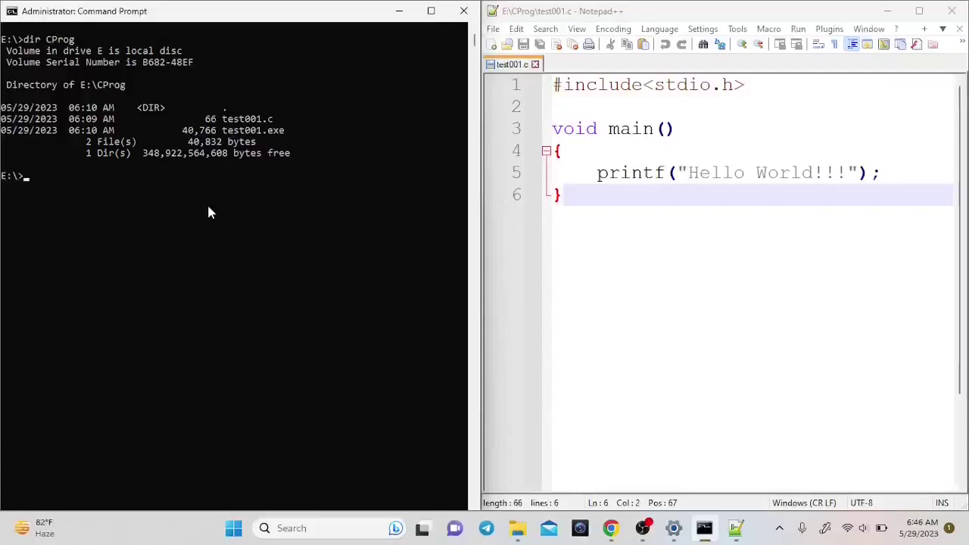
type("cd Cprog")
key("Return")
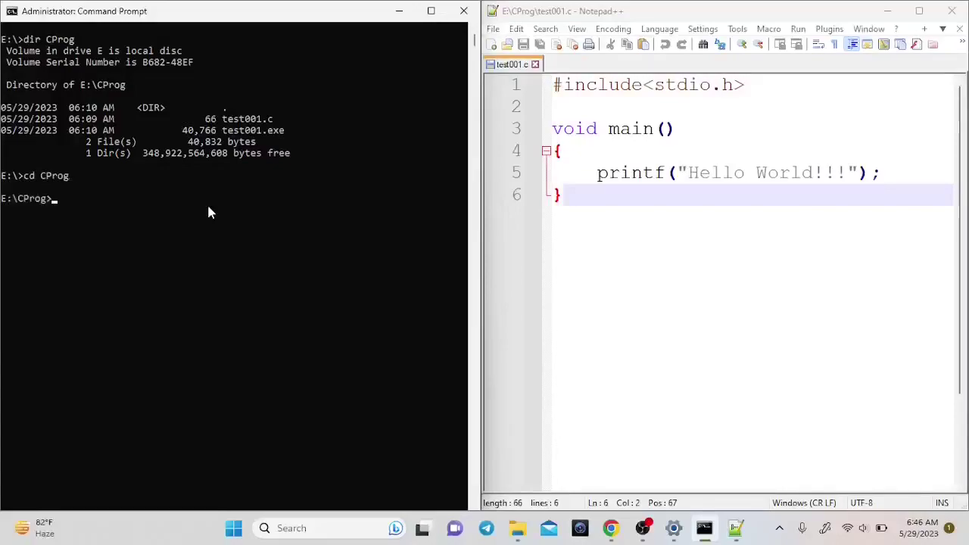
- Compile test001.c with gcc, naming the output test001
type("gcc test001.c ")
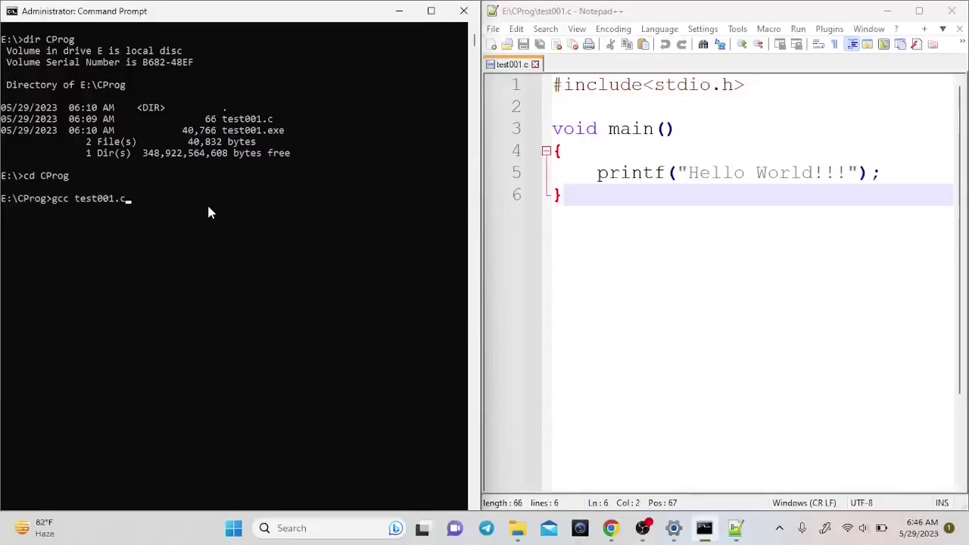
type("-o tes")
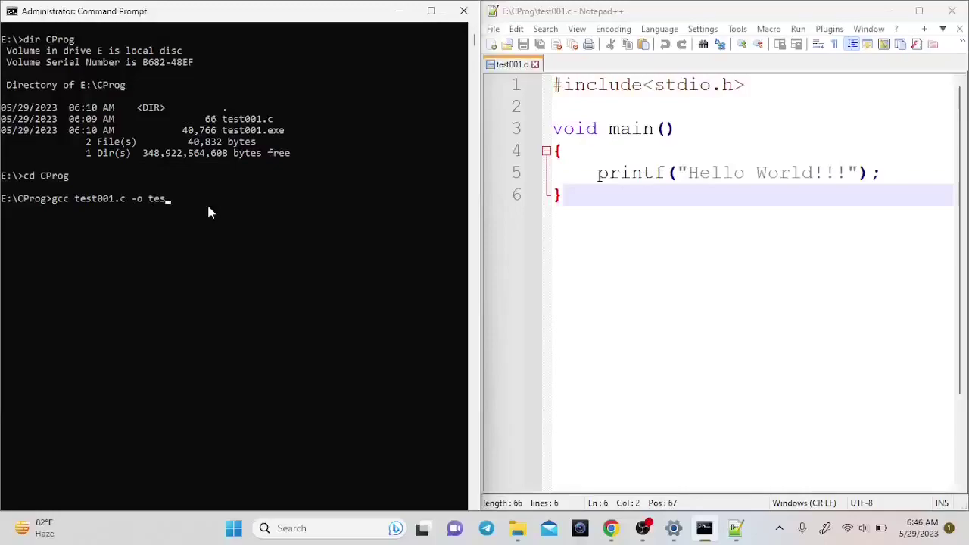
key("Tab")
key("Return")
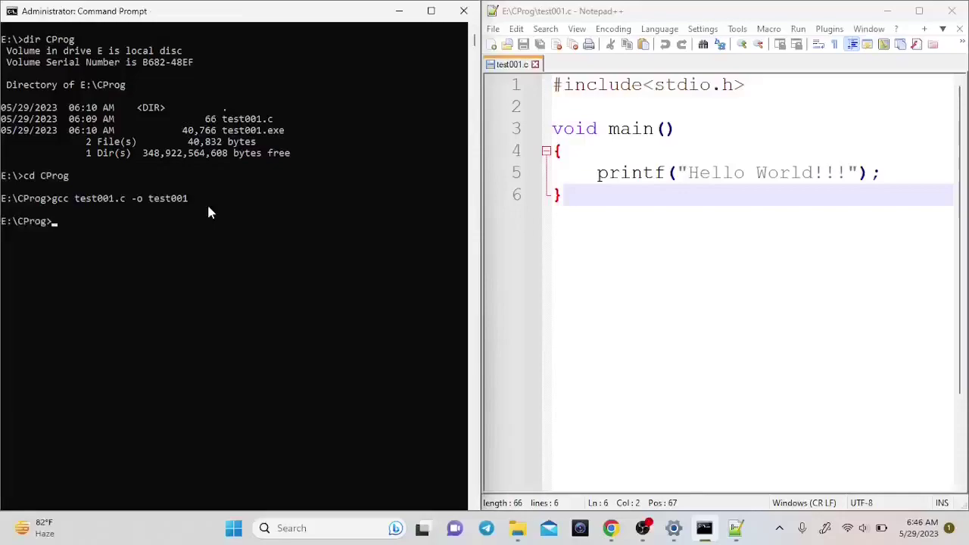
- Run the compiled test001 program from the CProg folder
type("tes")
key("Tab")
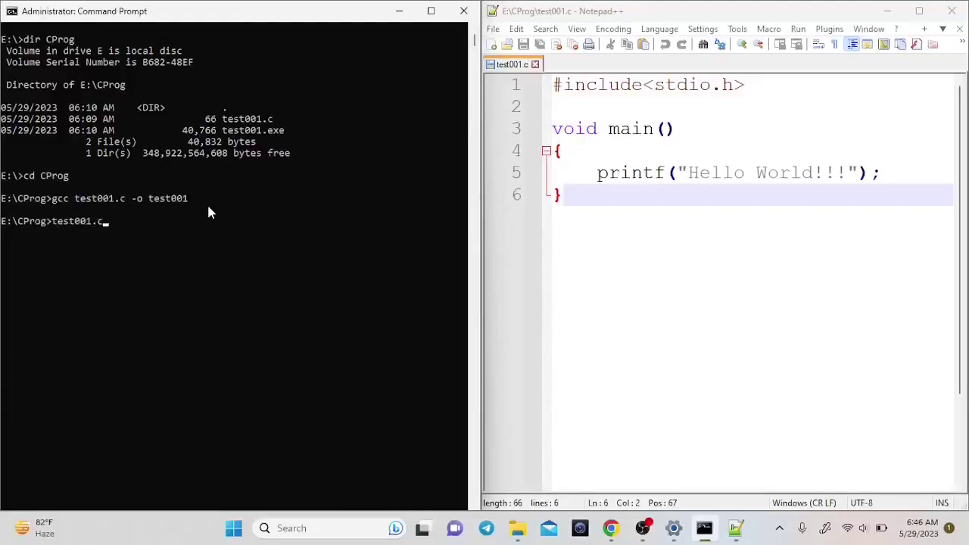